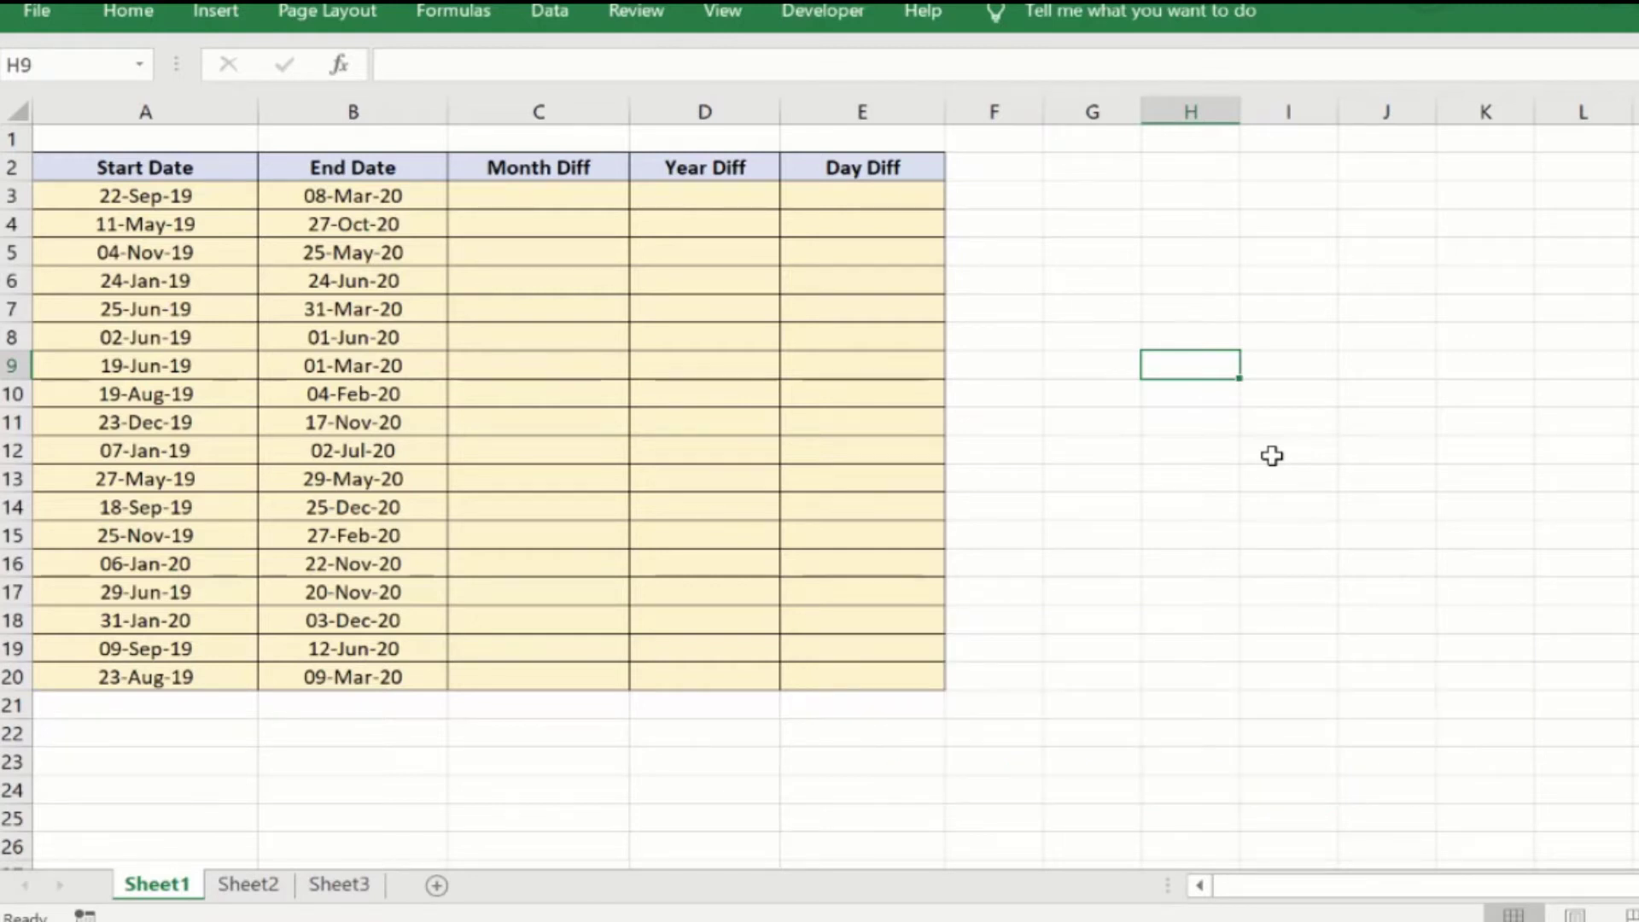
Step: Paste the DATEDIF title label beside the date table
key("ctrl+v")
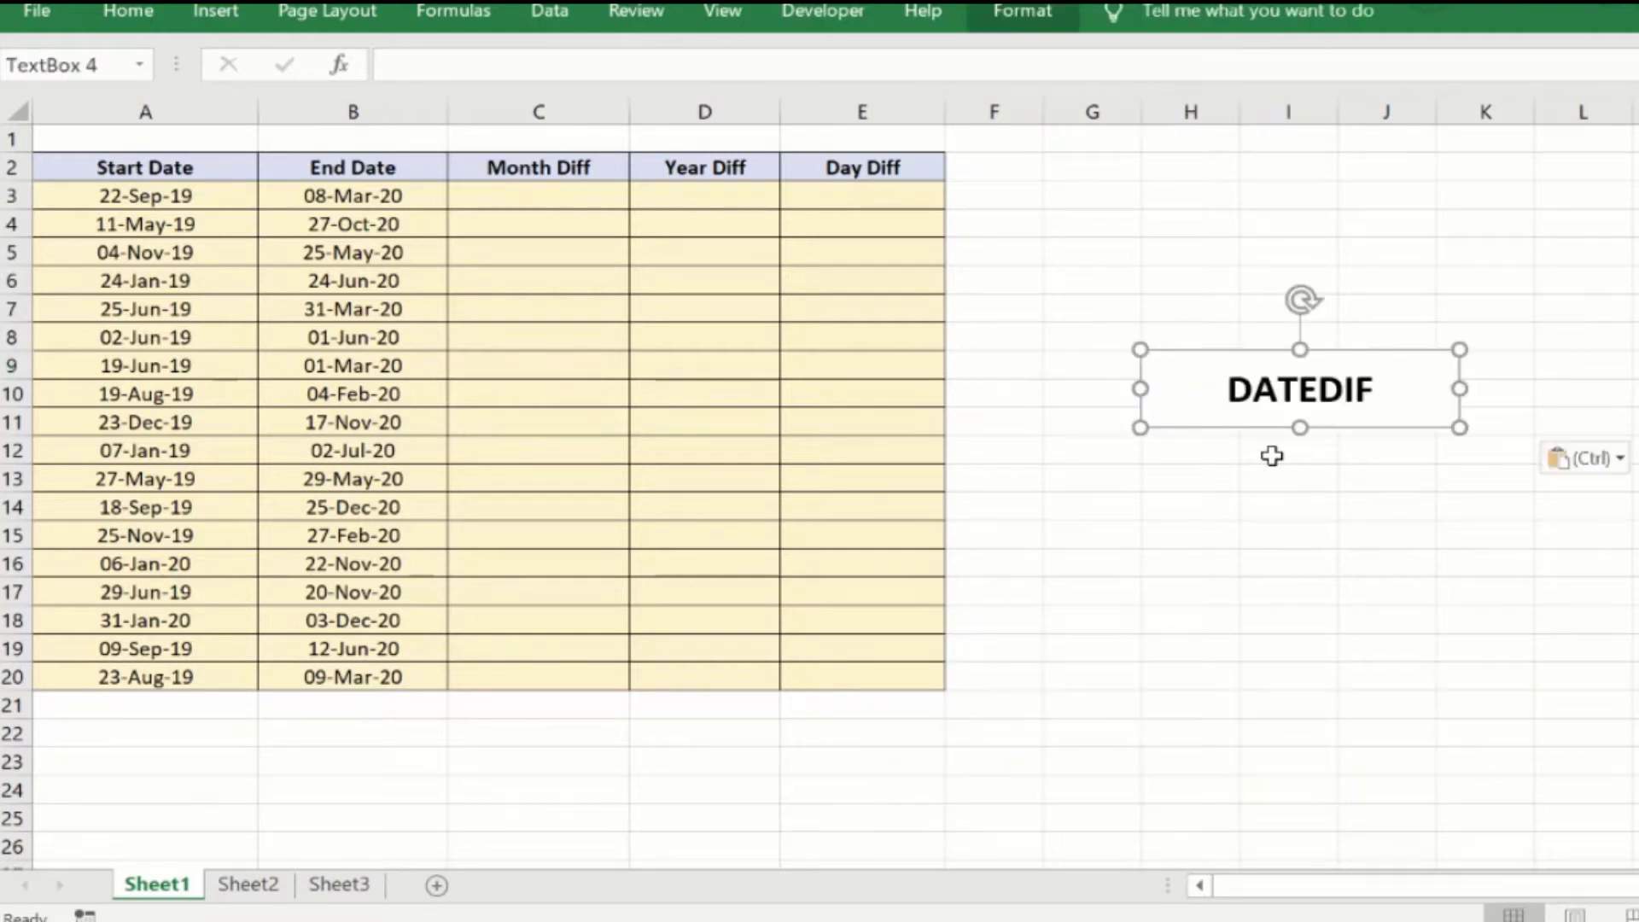
left_click(1193, 255)
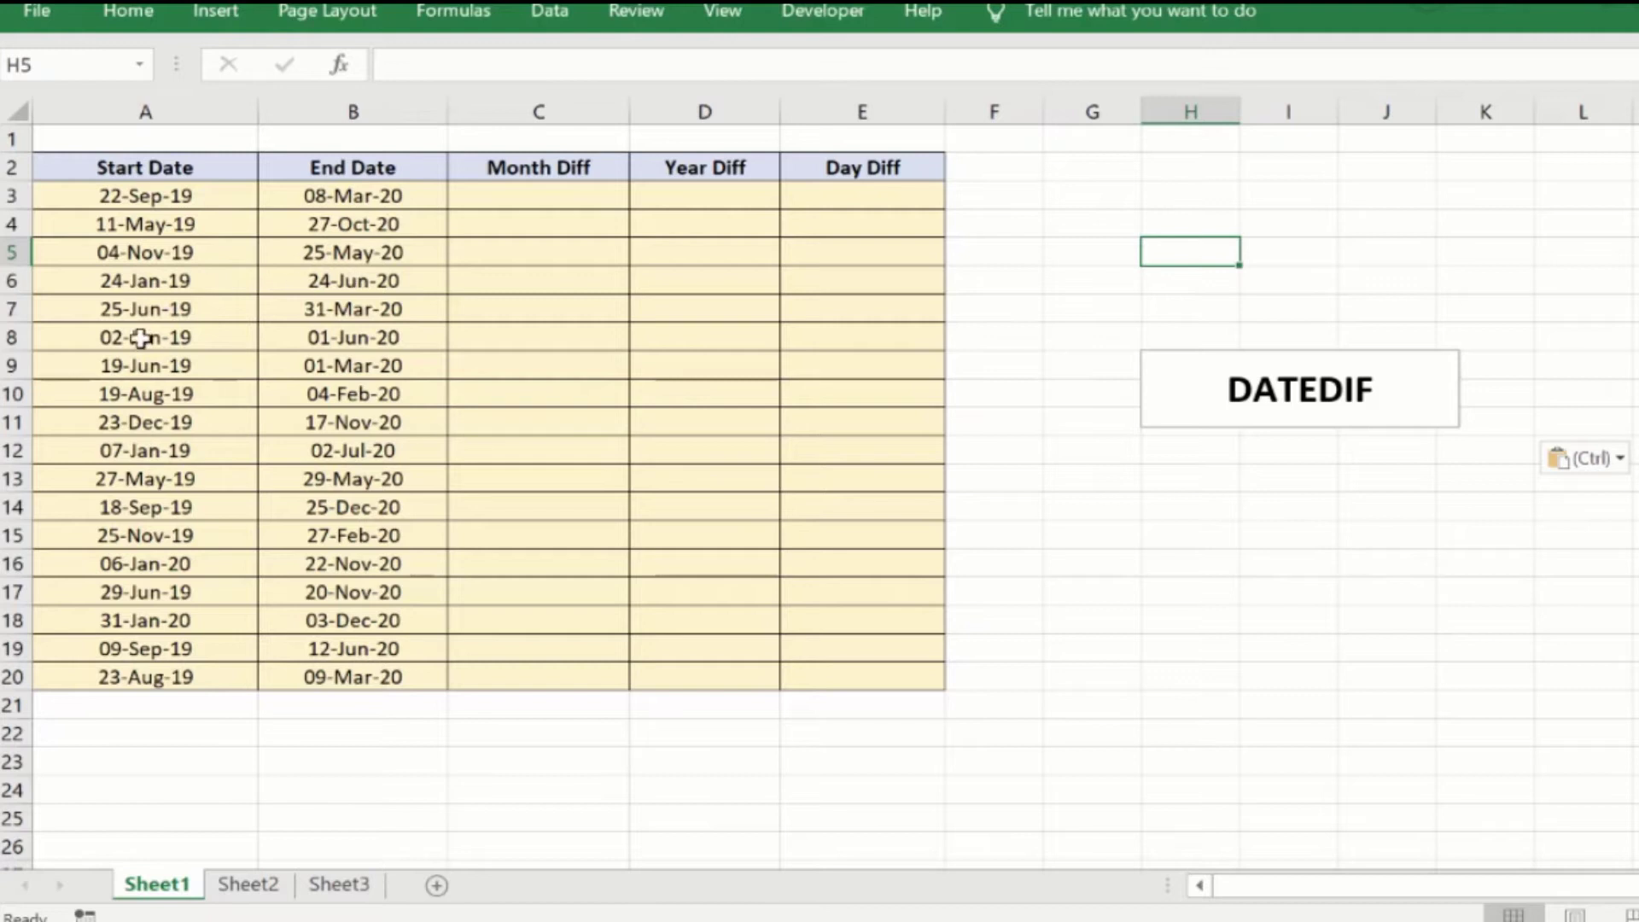
Step: Enter =DATEDIF(A3,B3,"M") in C3 so it returns 5 months
left_click(532, 202)
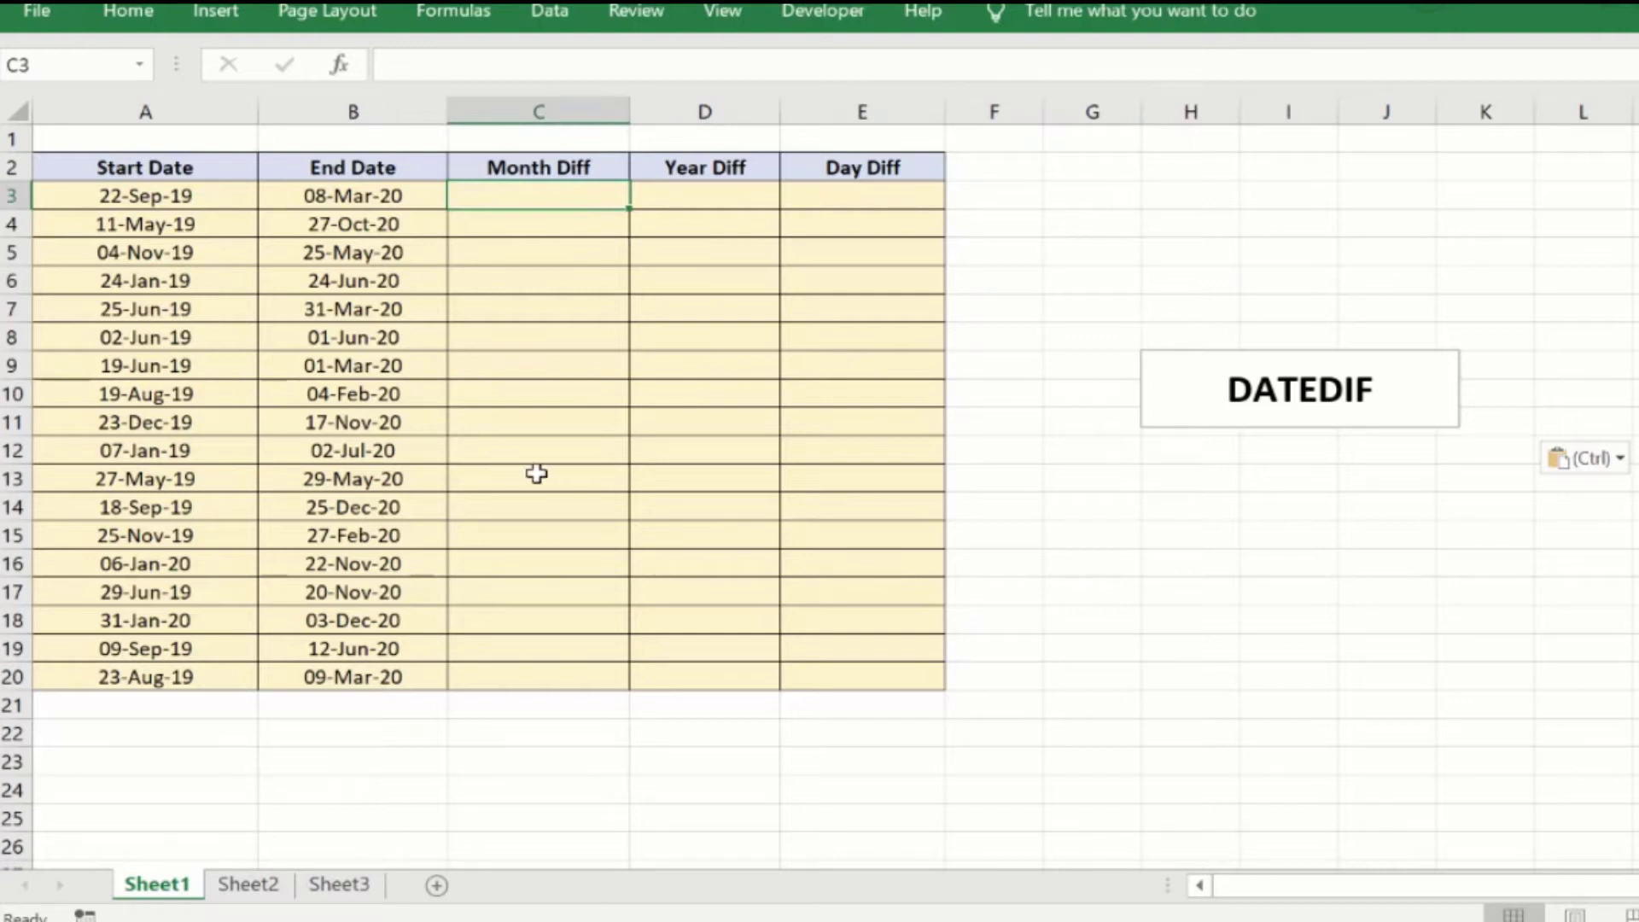
type("=")
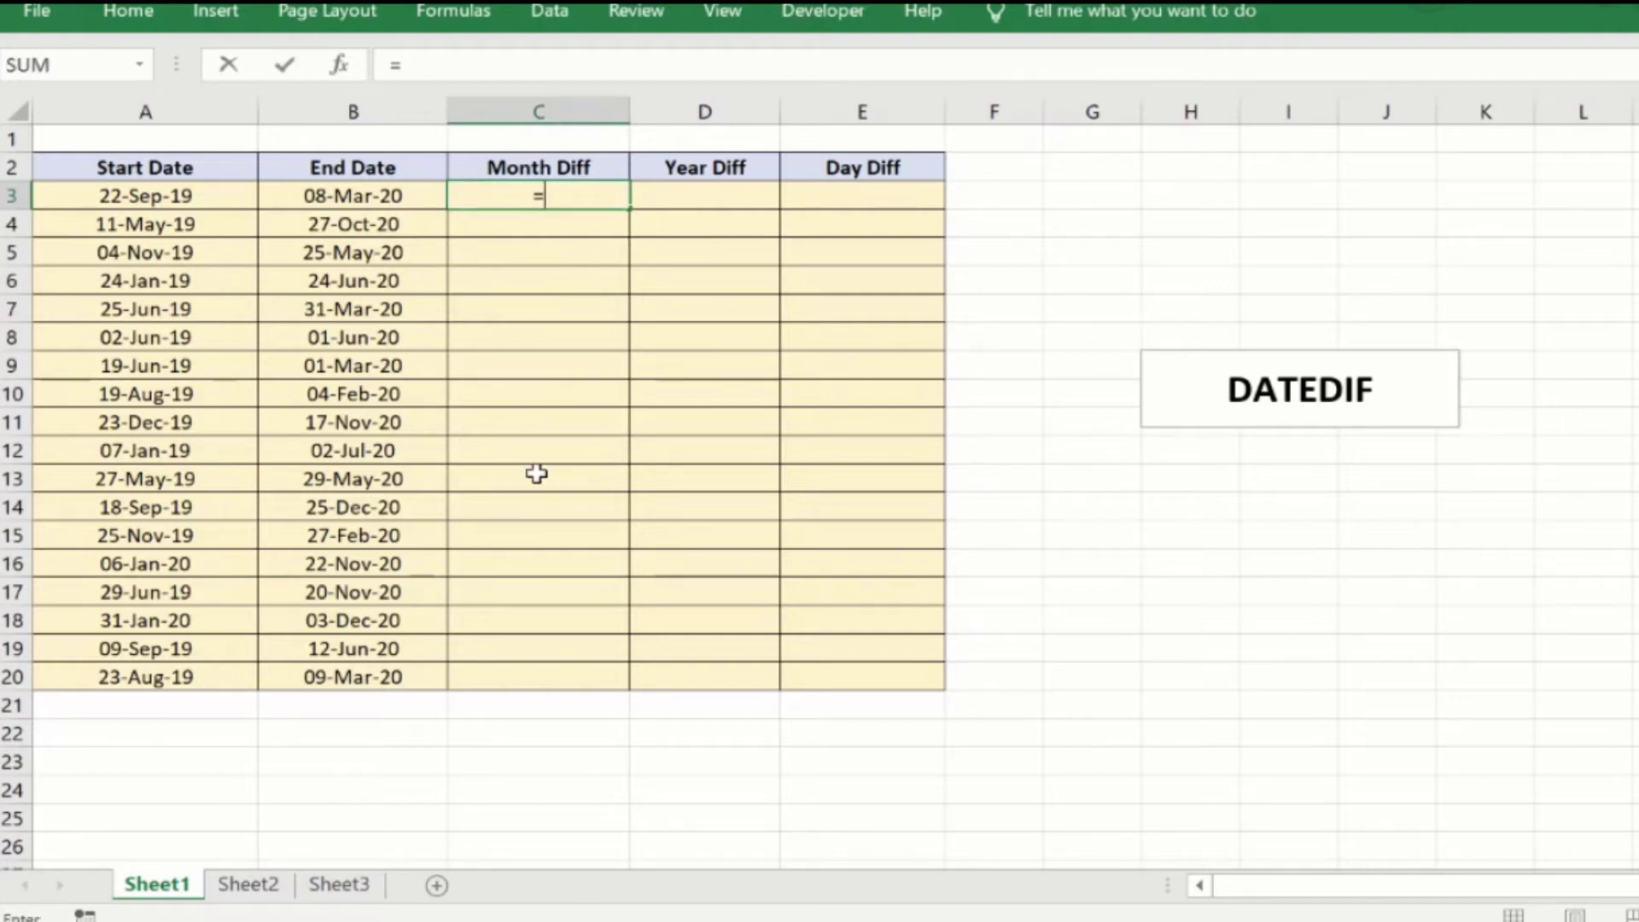
type("DATEDIF")
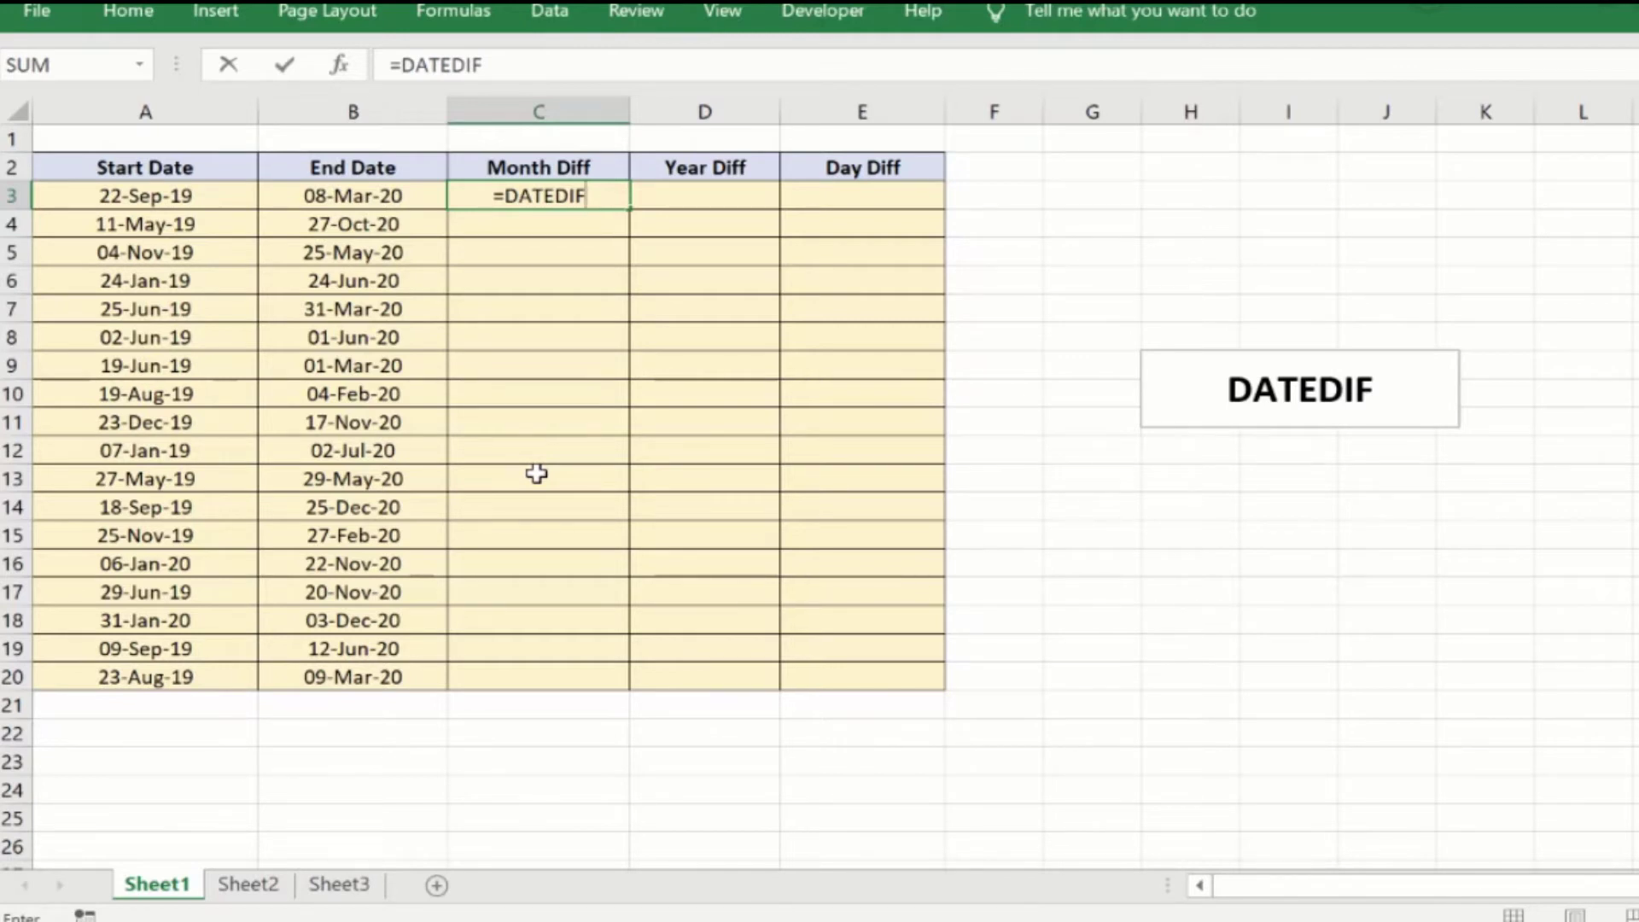
type("(")
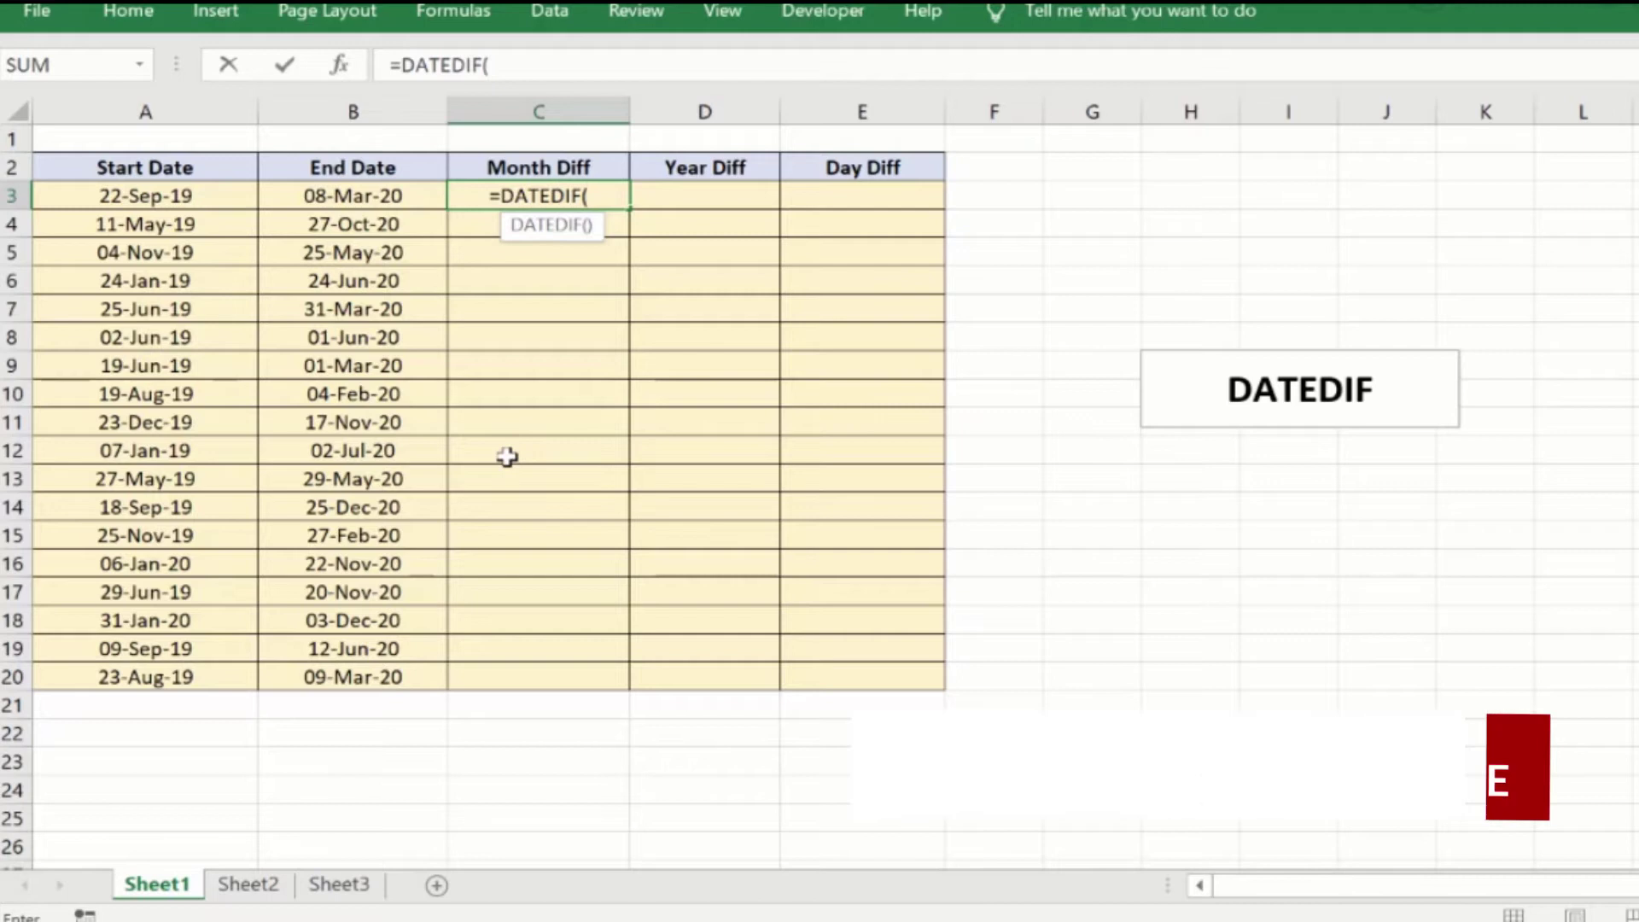
left_click(164, 195)
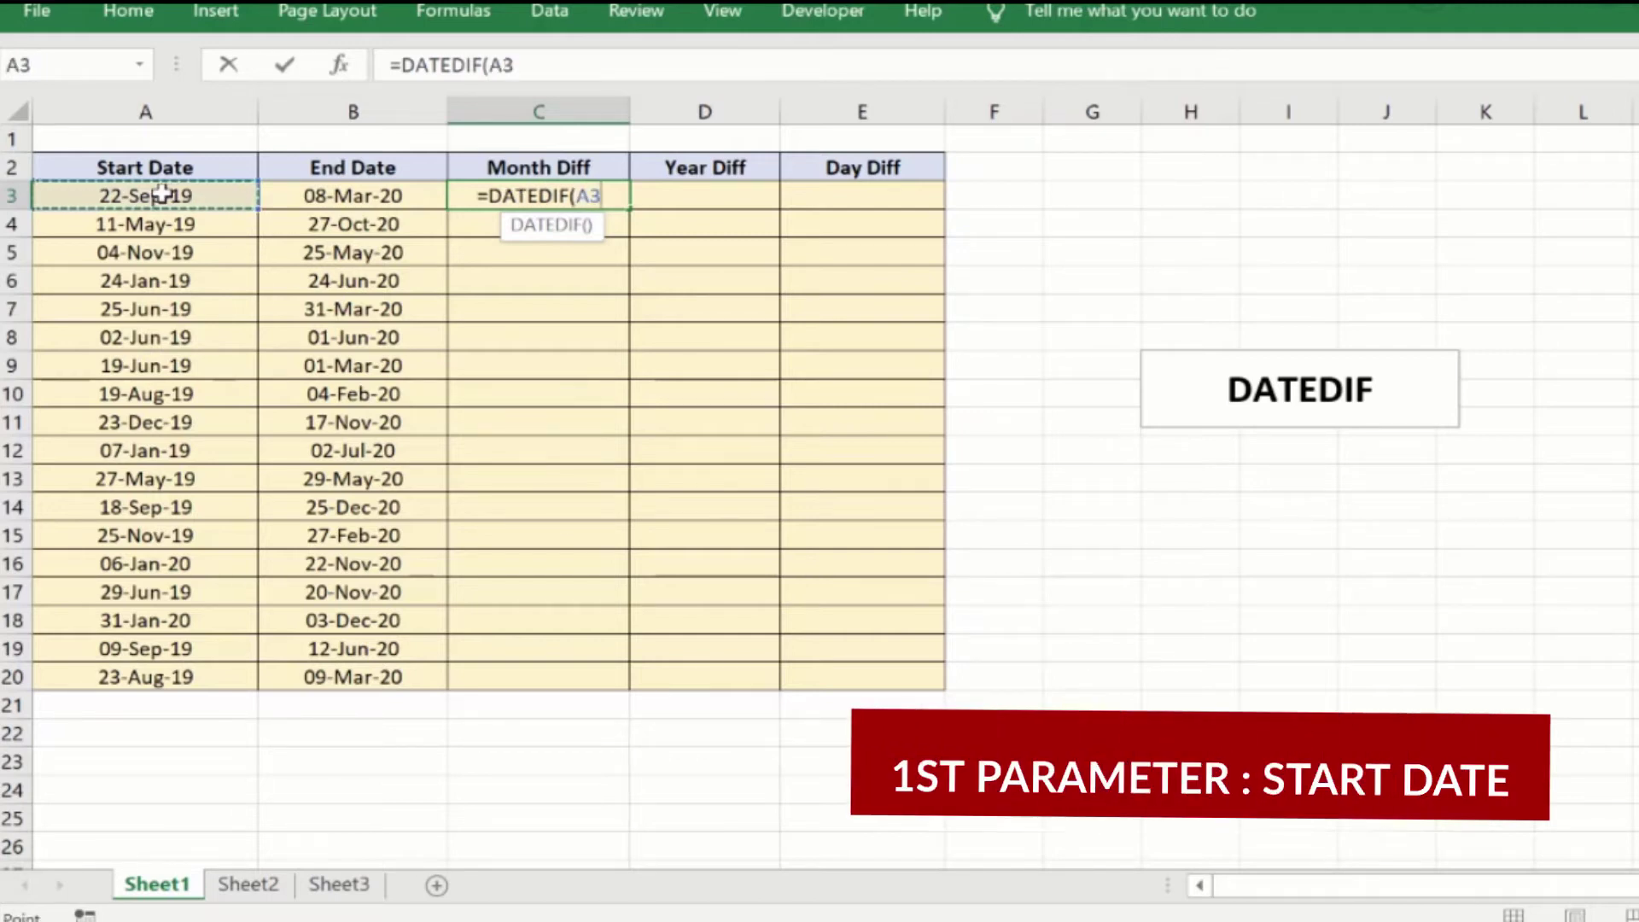
type(",")
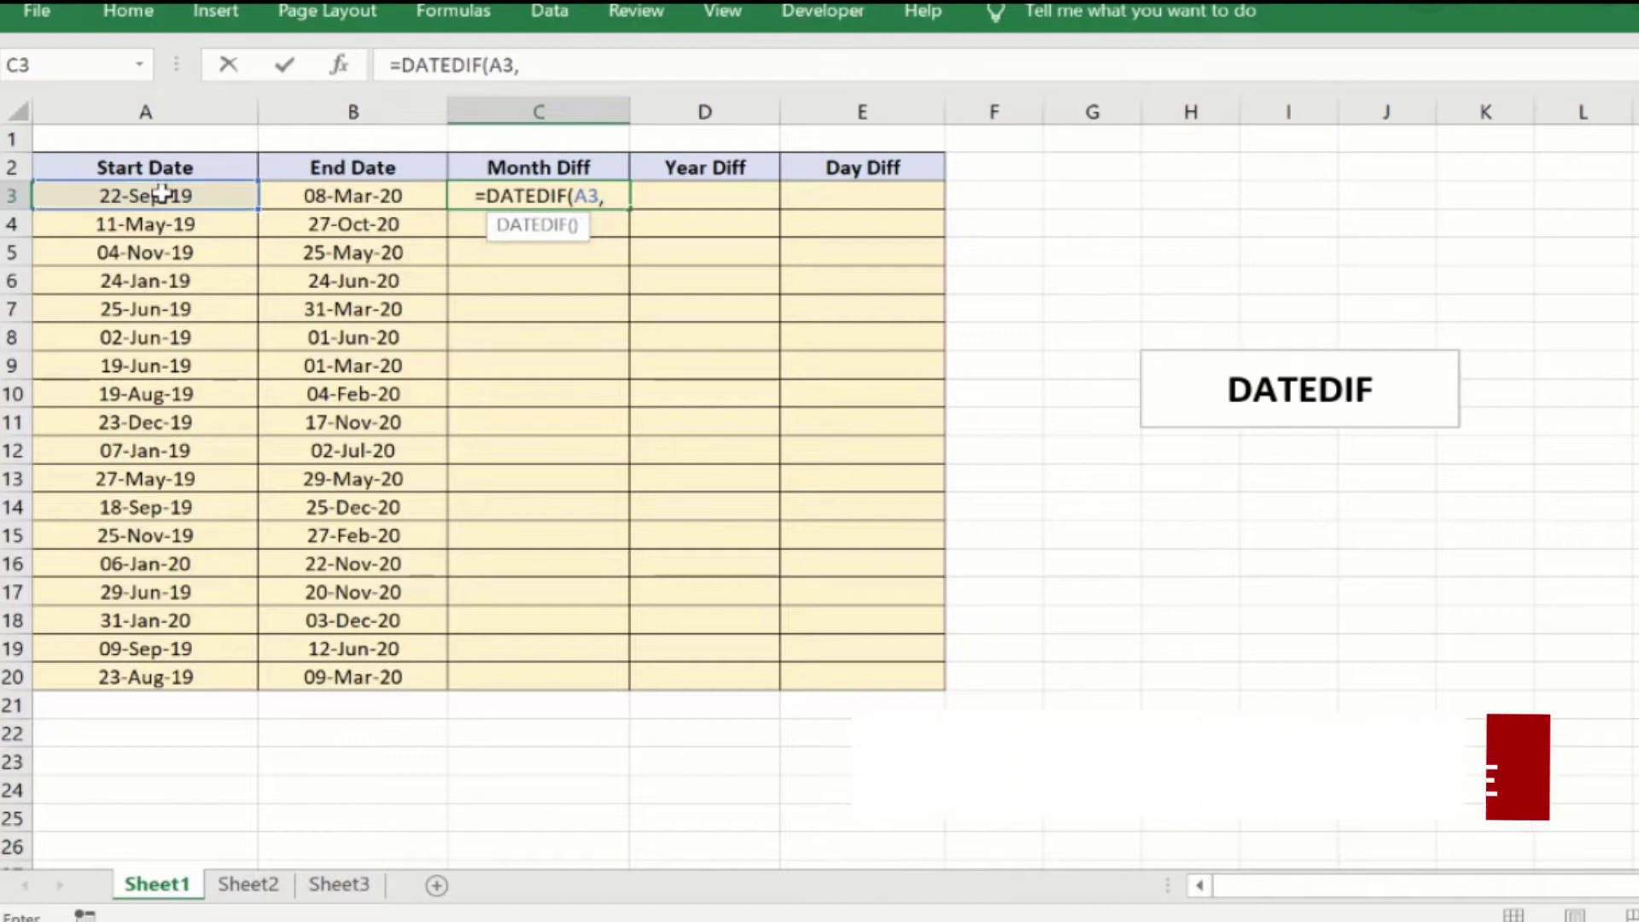
left_click(366, 198)
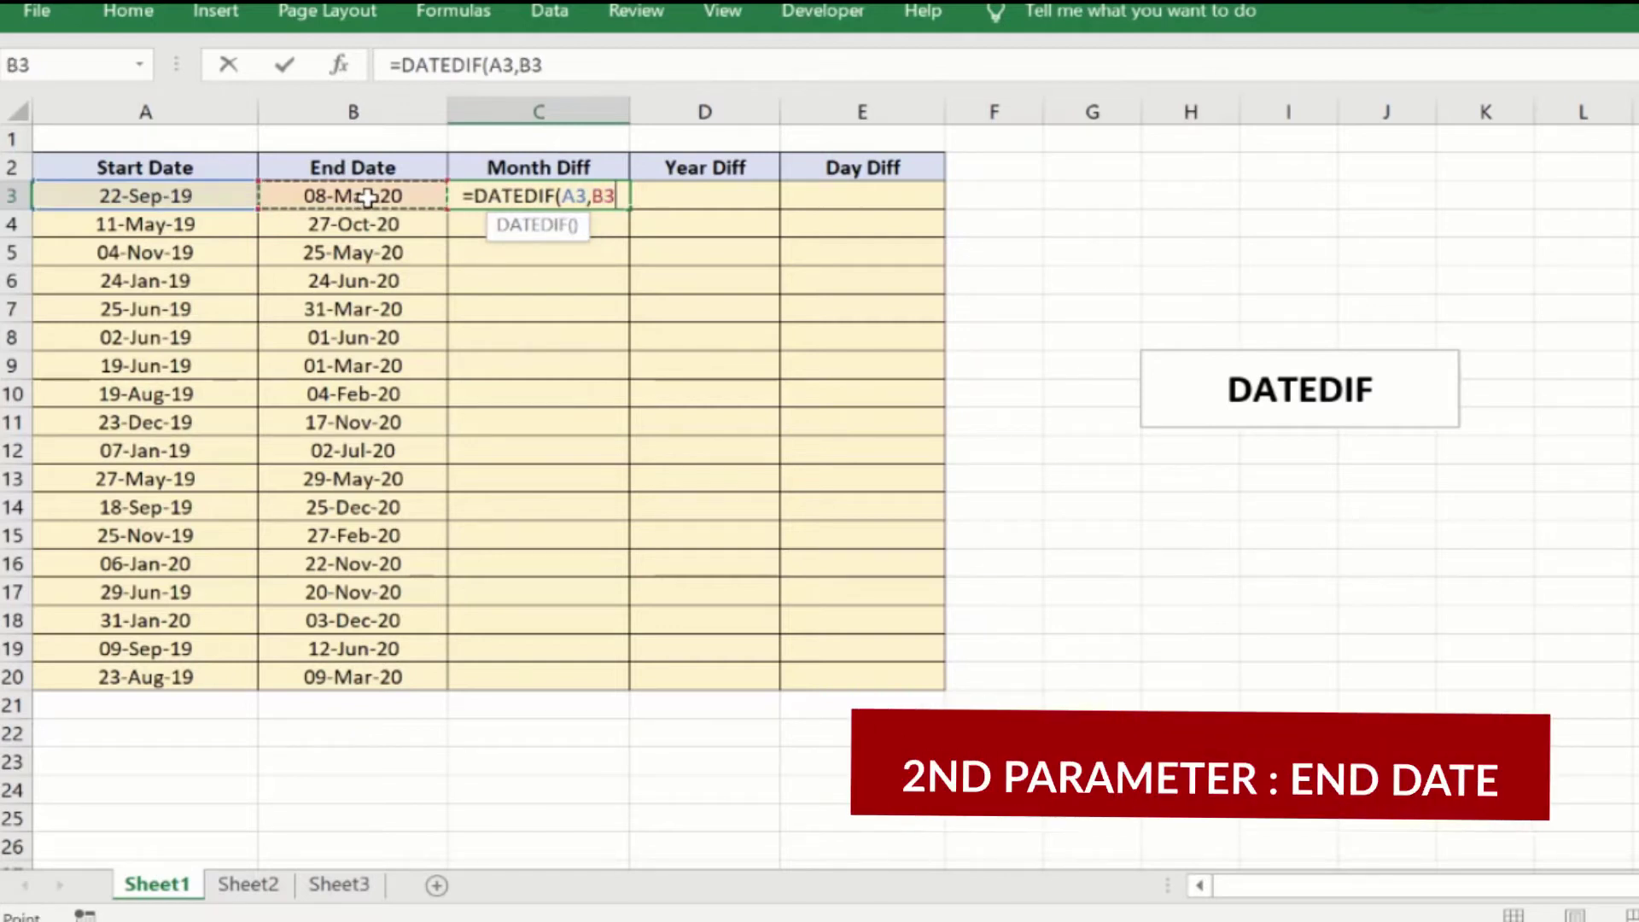
type(",")
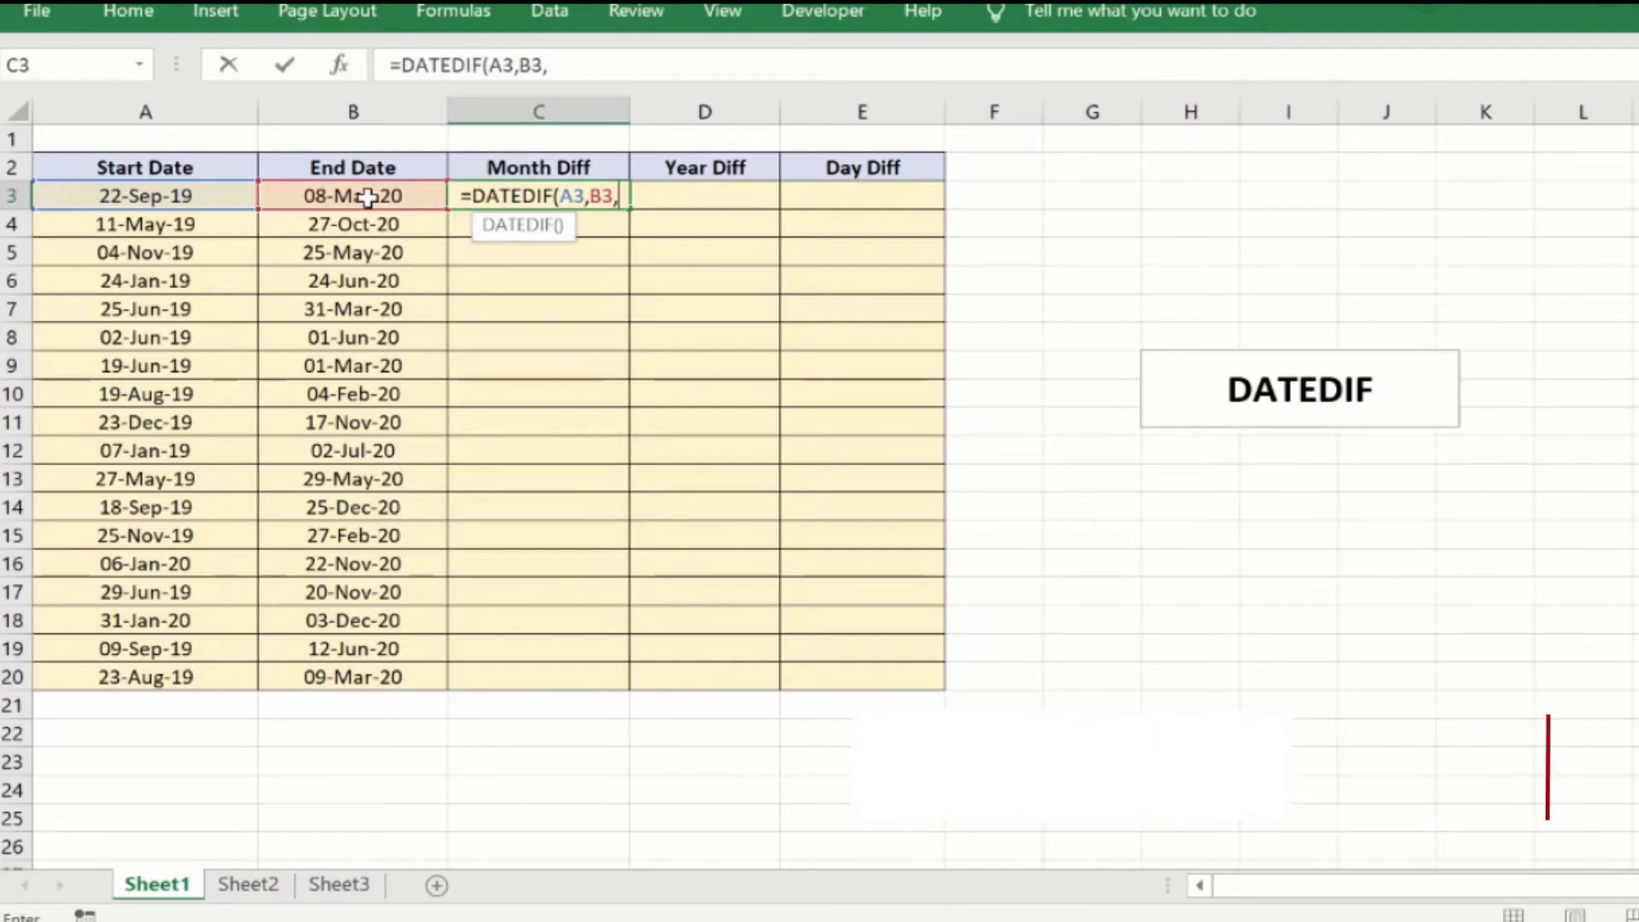
type("\"")
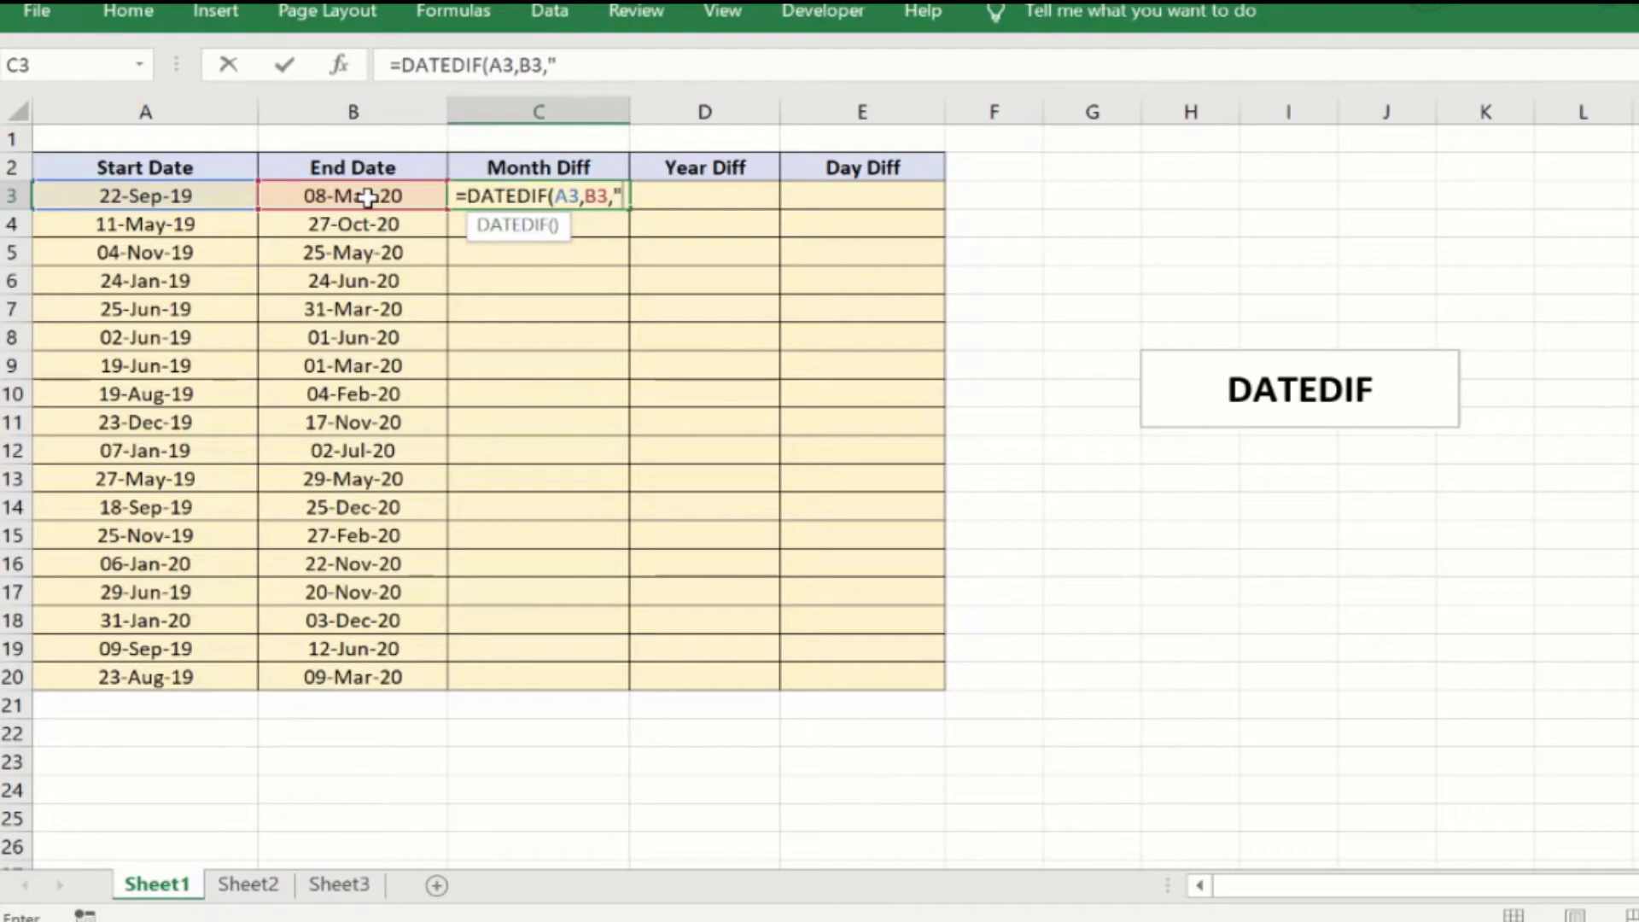
type("m")
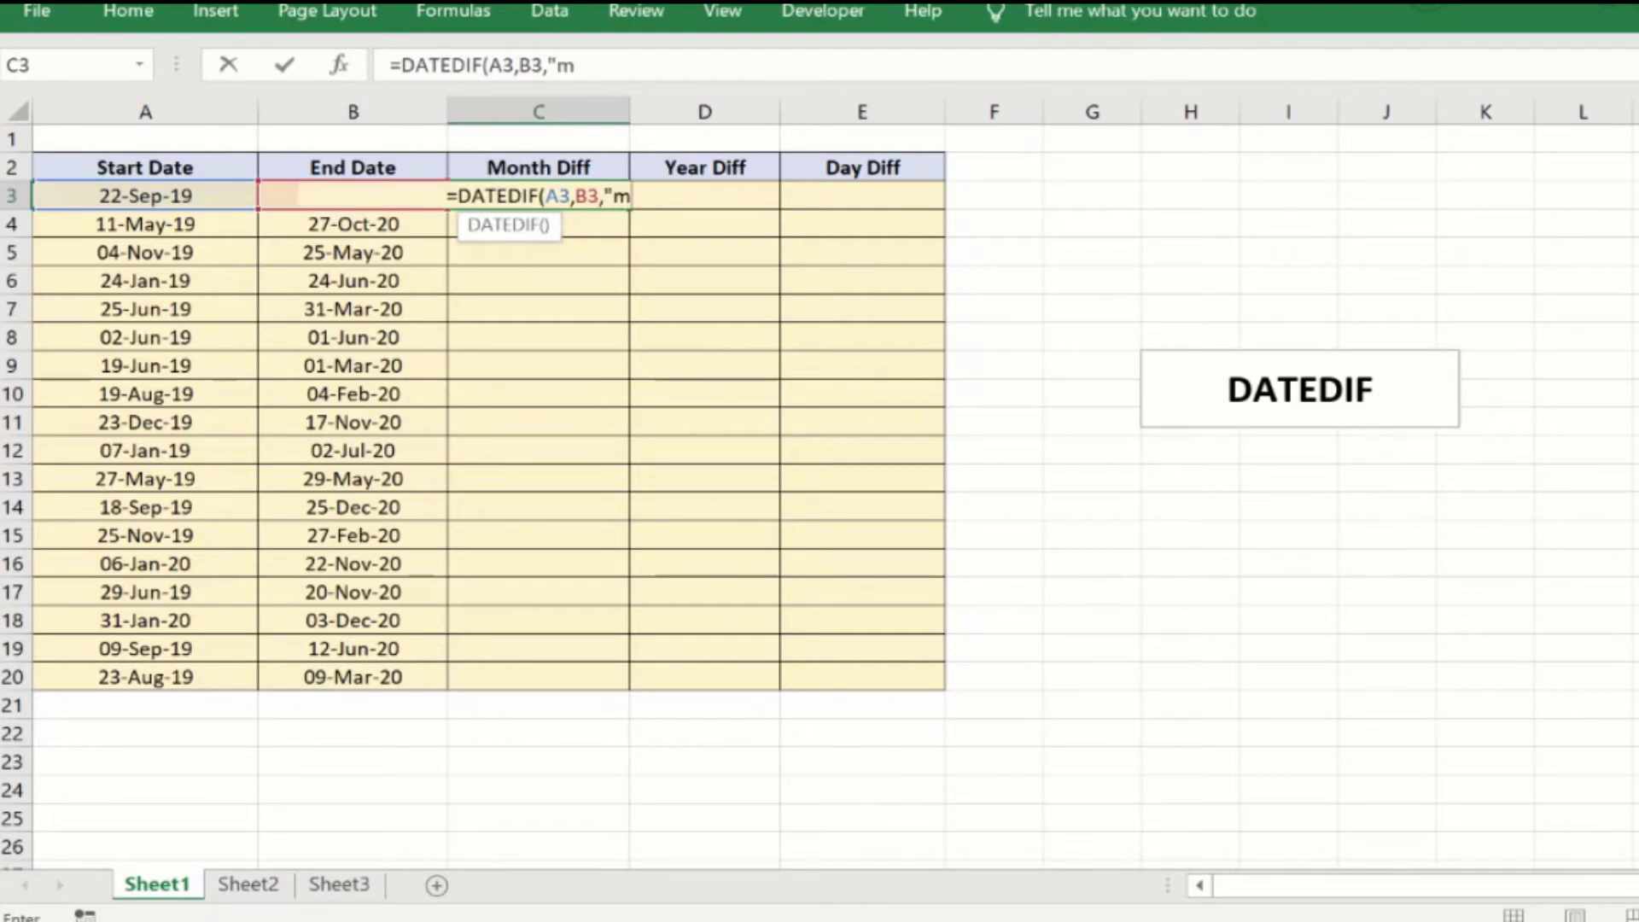
key("BackSpace")
type("M")
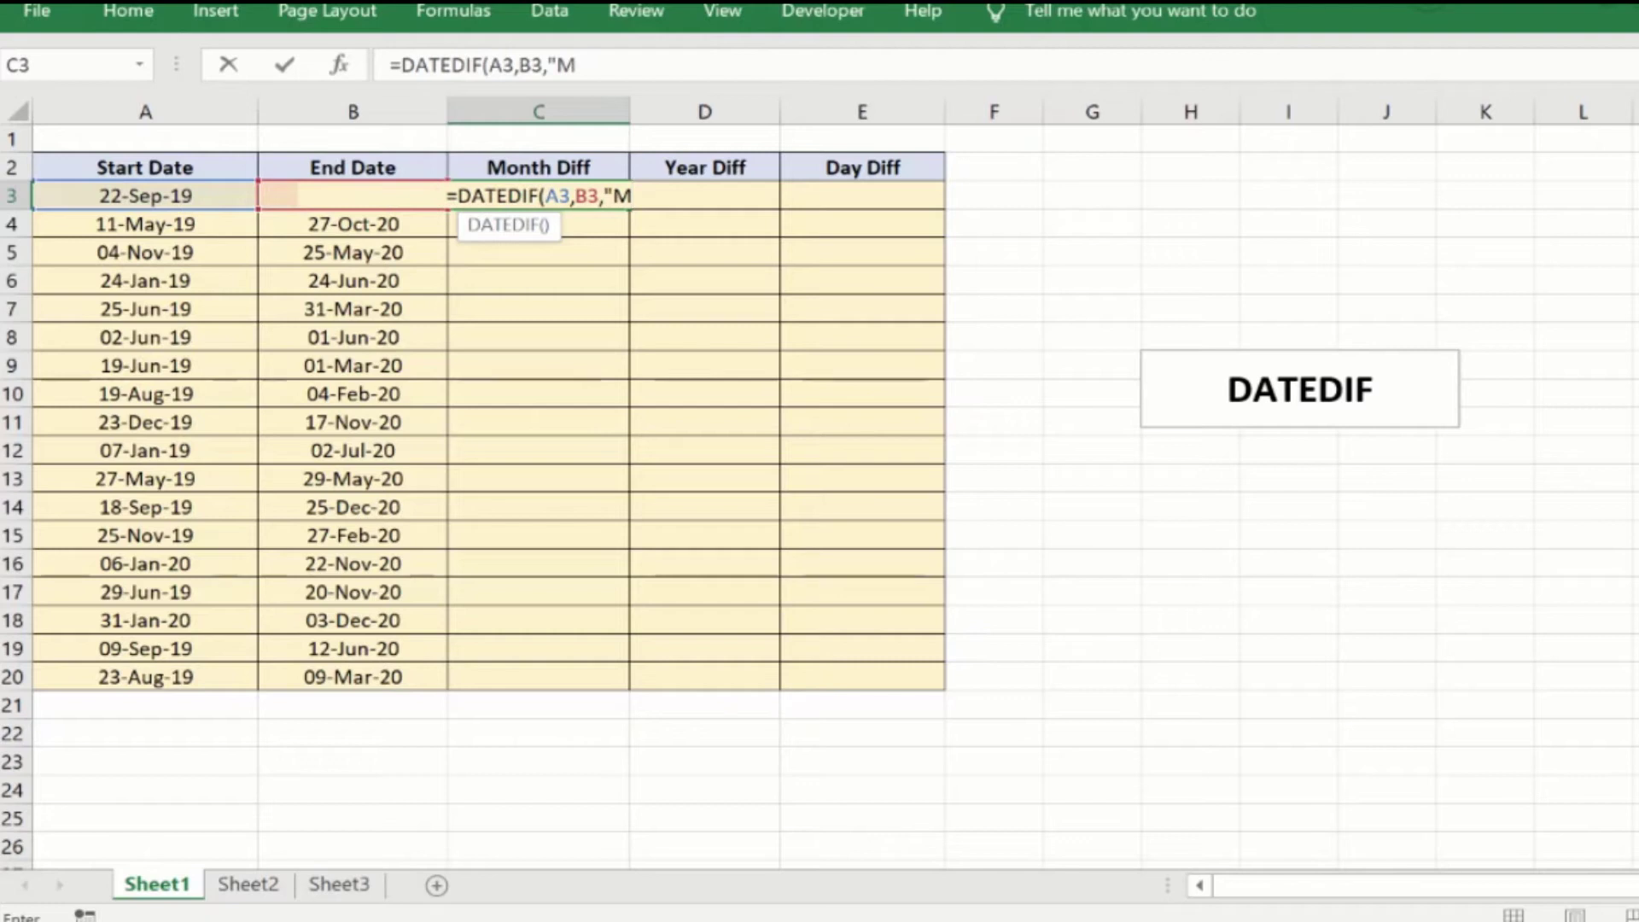
type("\")")
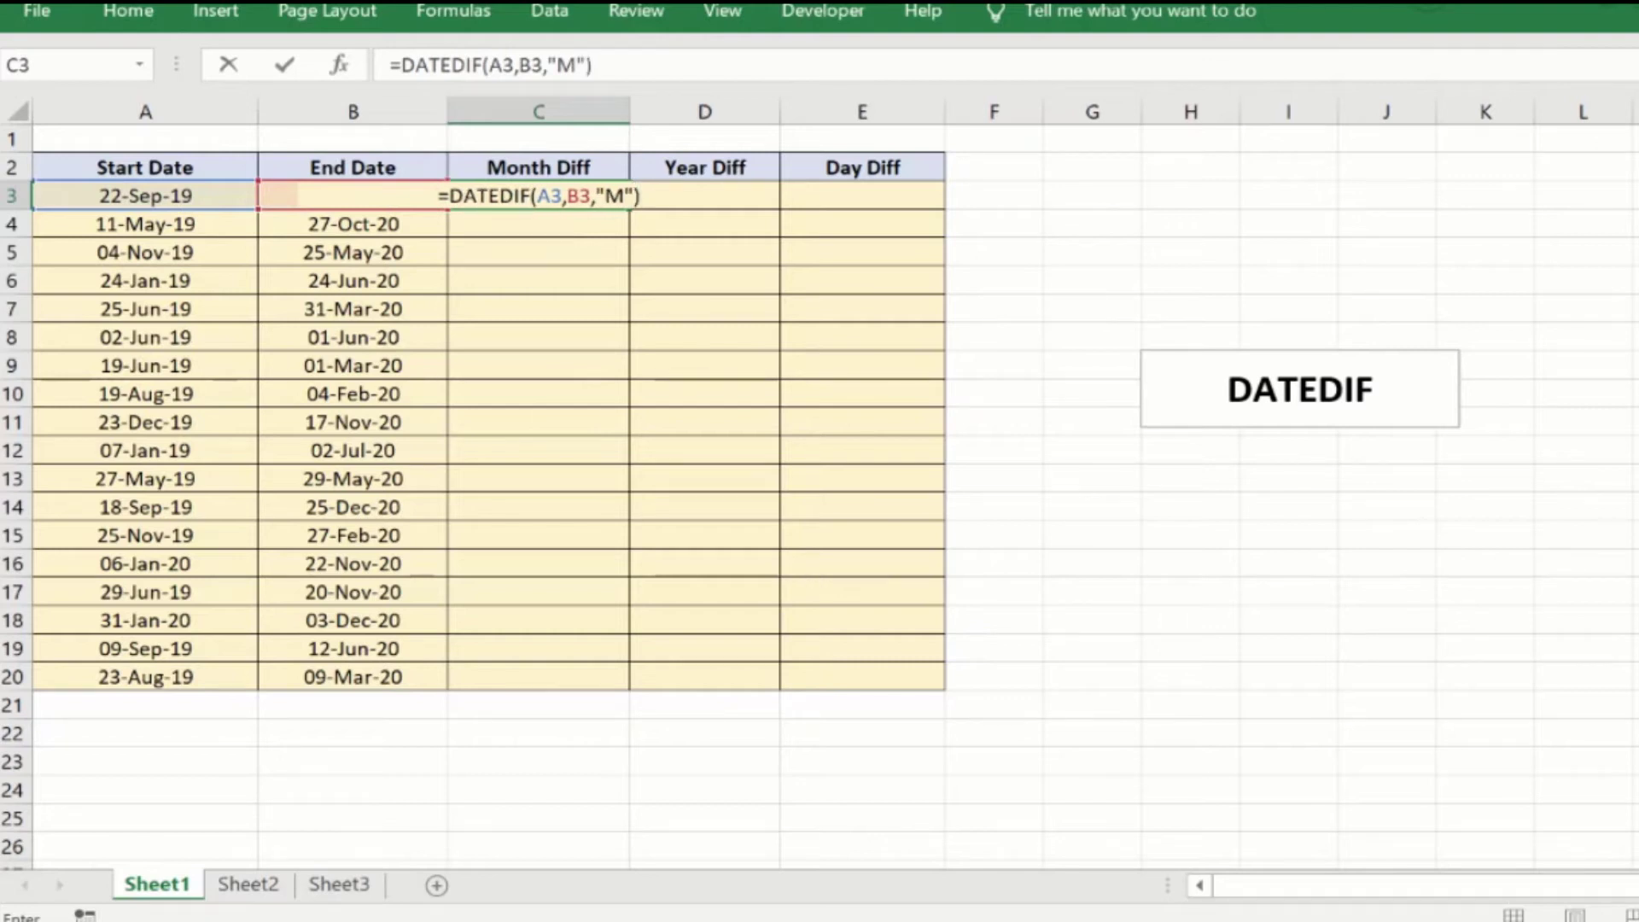
key("Return")
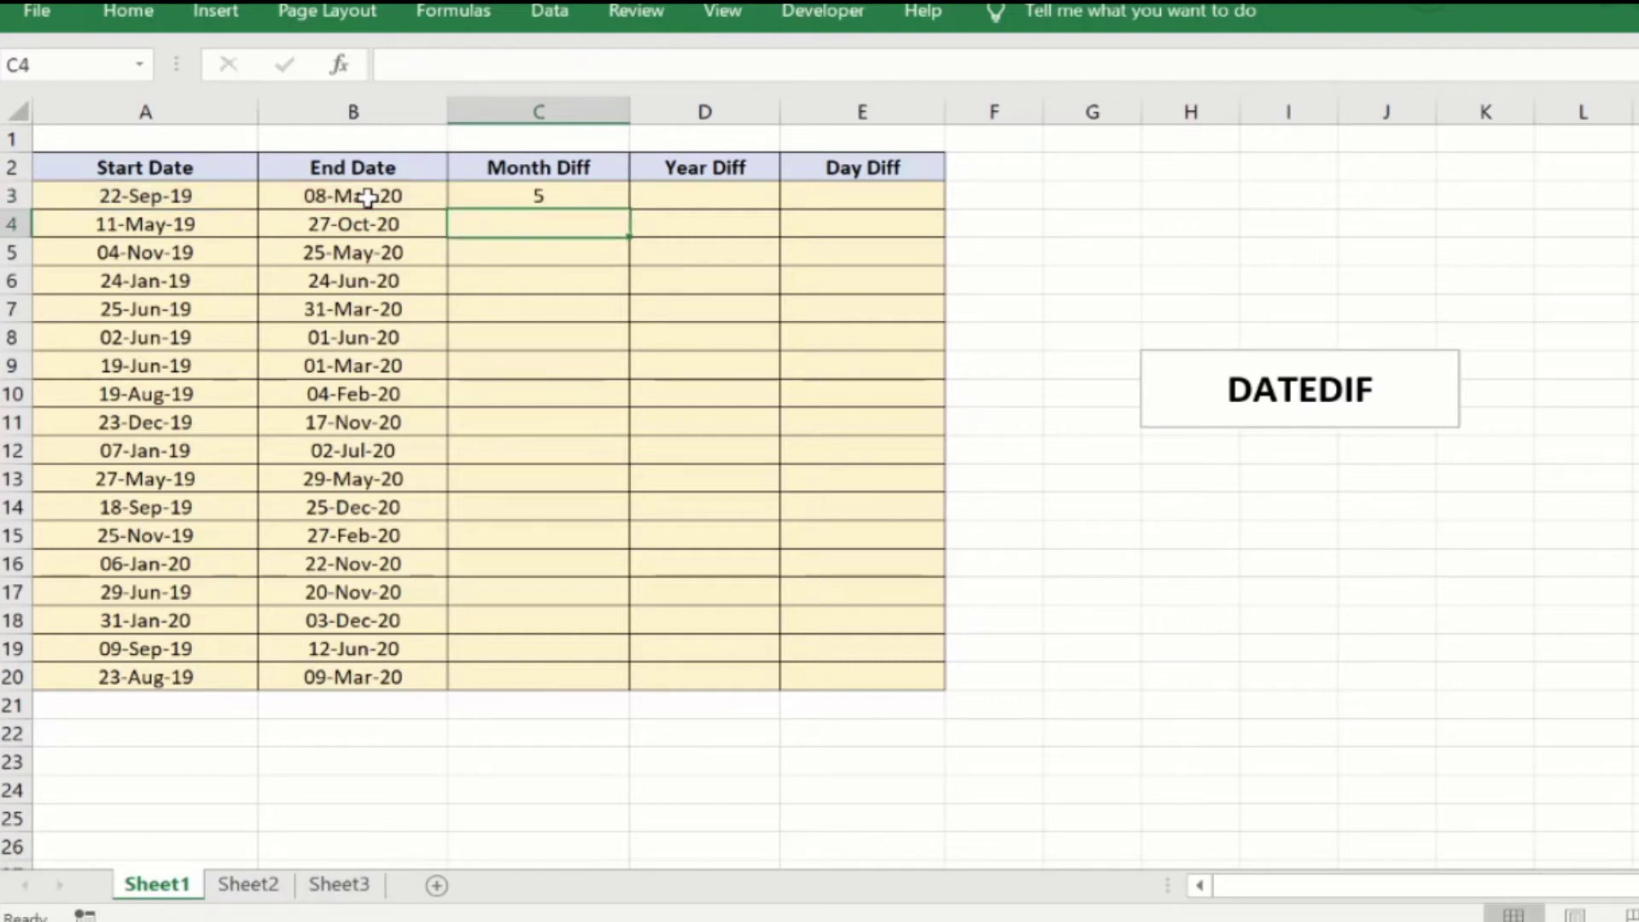
Step: Copy the C3 month formula down to C20, giving values such as 17, 6 and 9
left_click(510, 196)
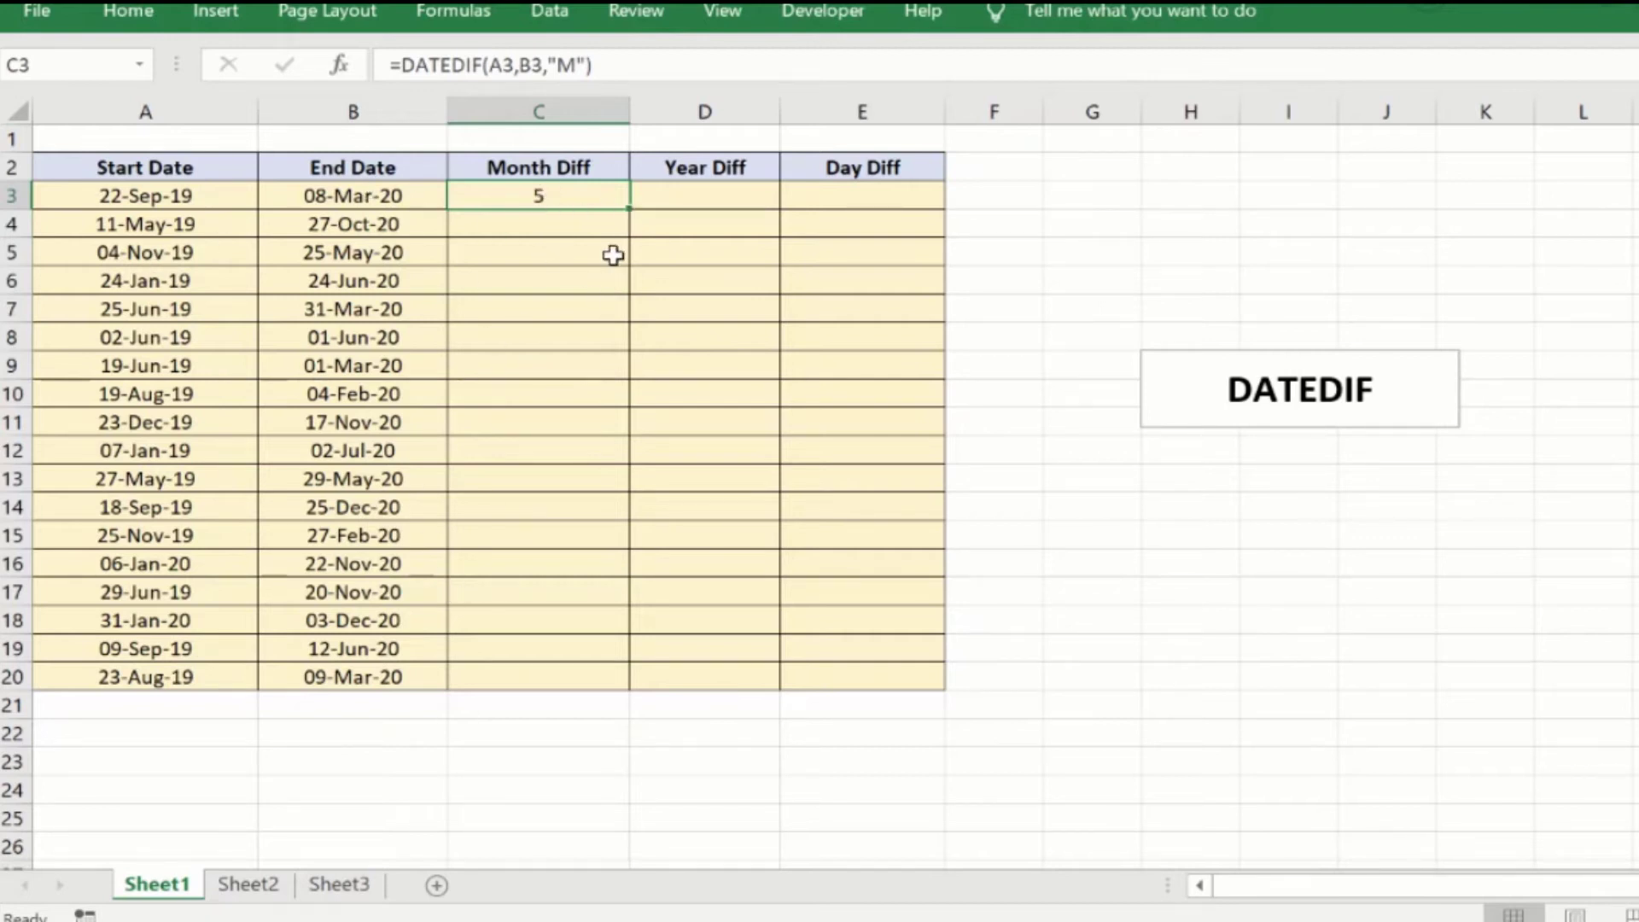
double_click(631, 209)
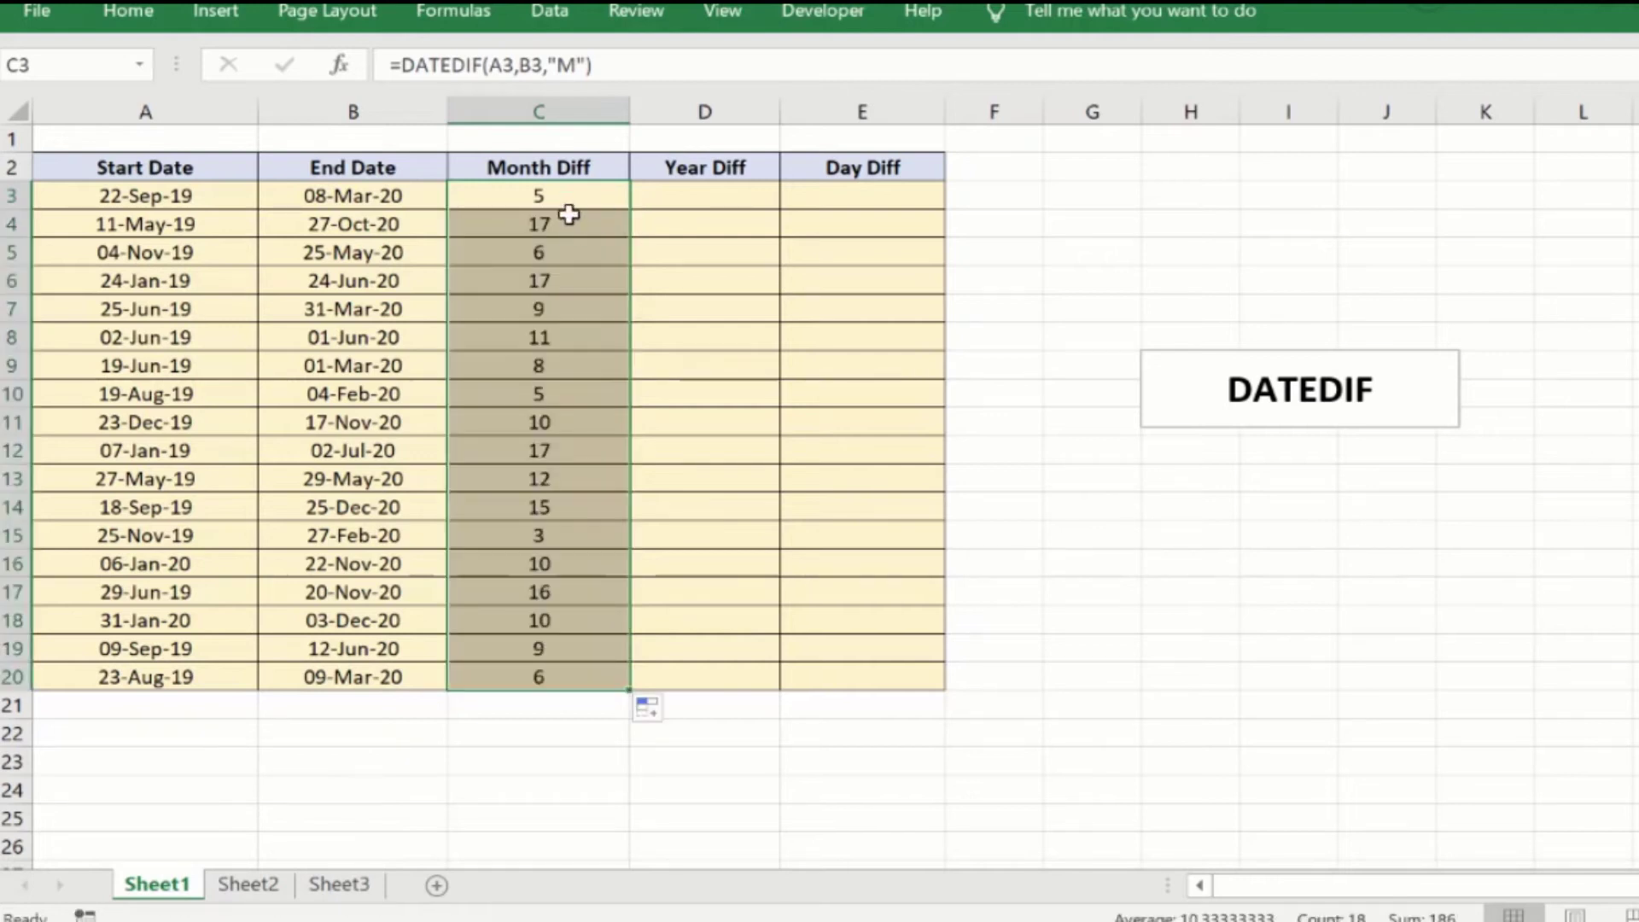
left_click(541, 314)
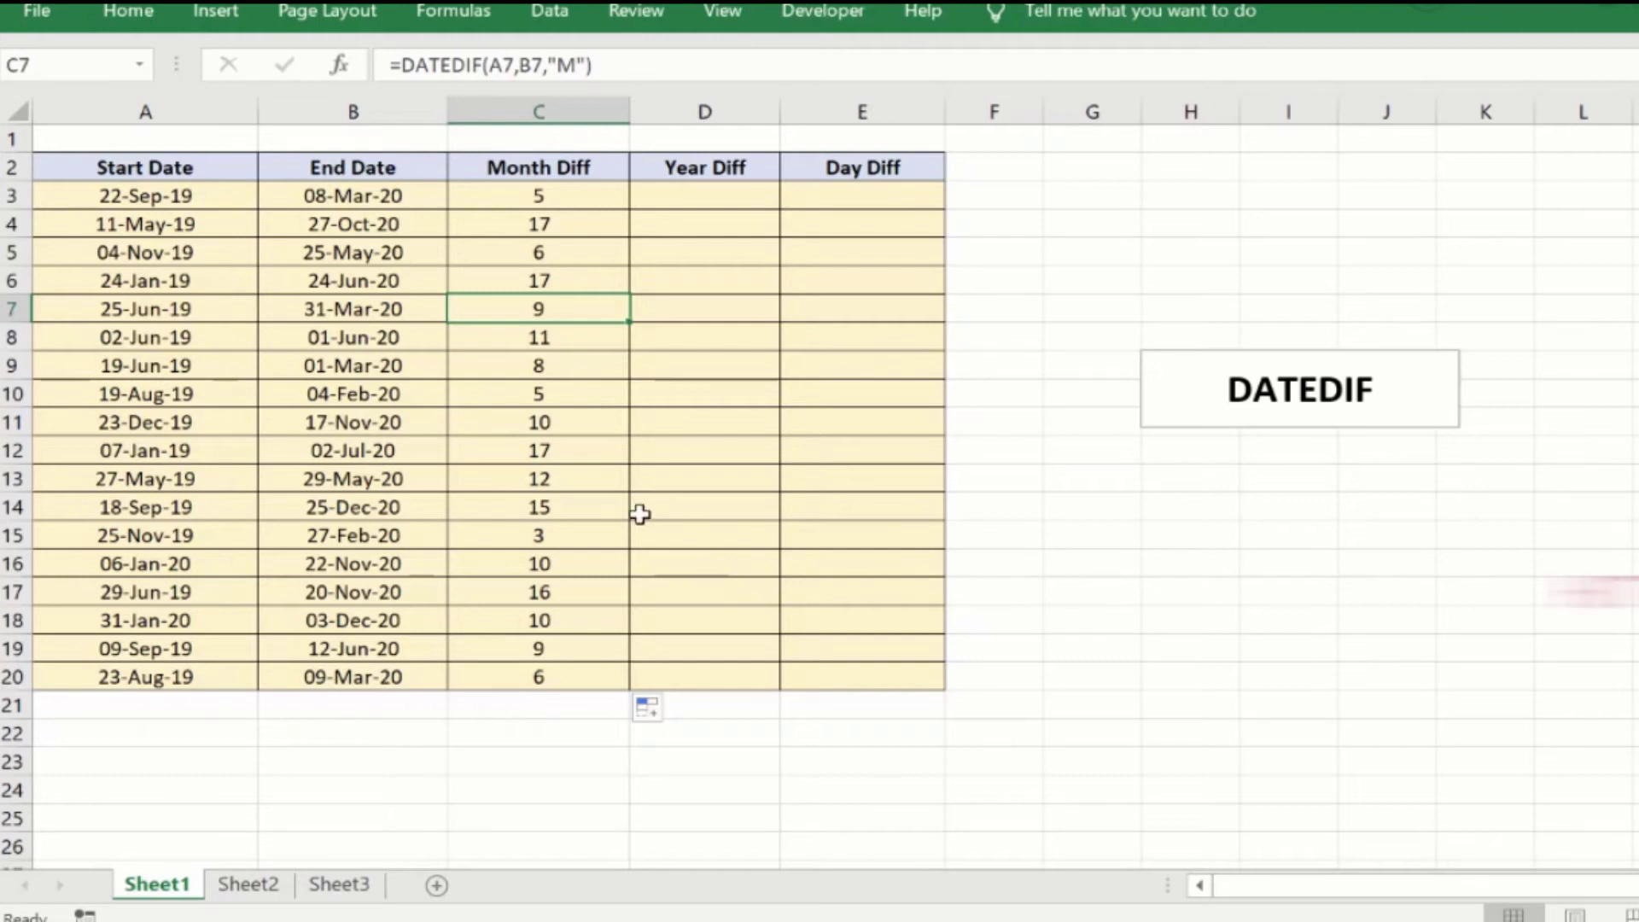
Step: Enter =DATEDIF(A3,B3,"Y") in D3 for the whole years between the dates
left_click(703, 195)
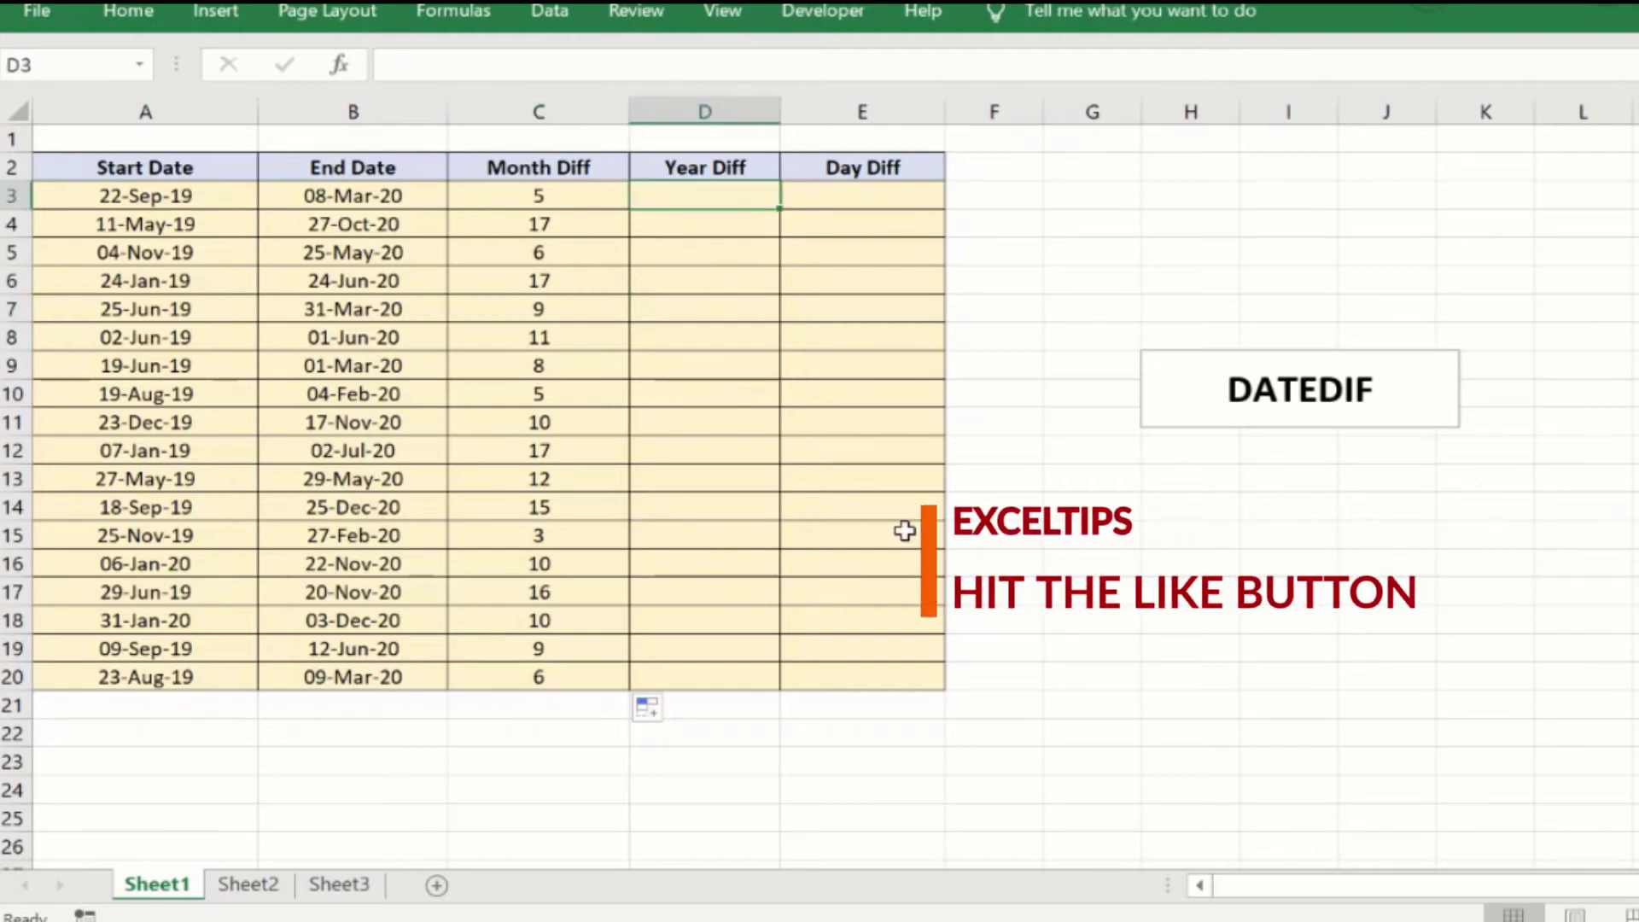
type("=")
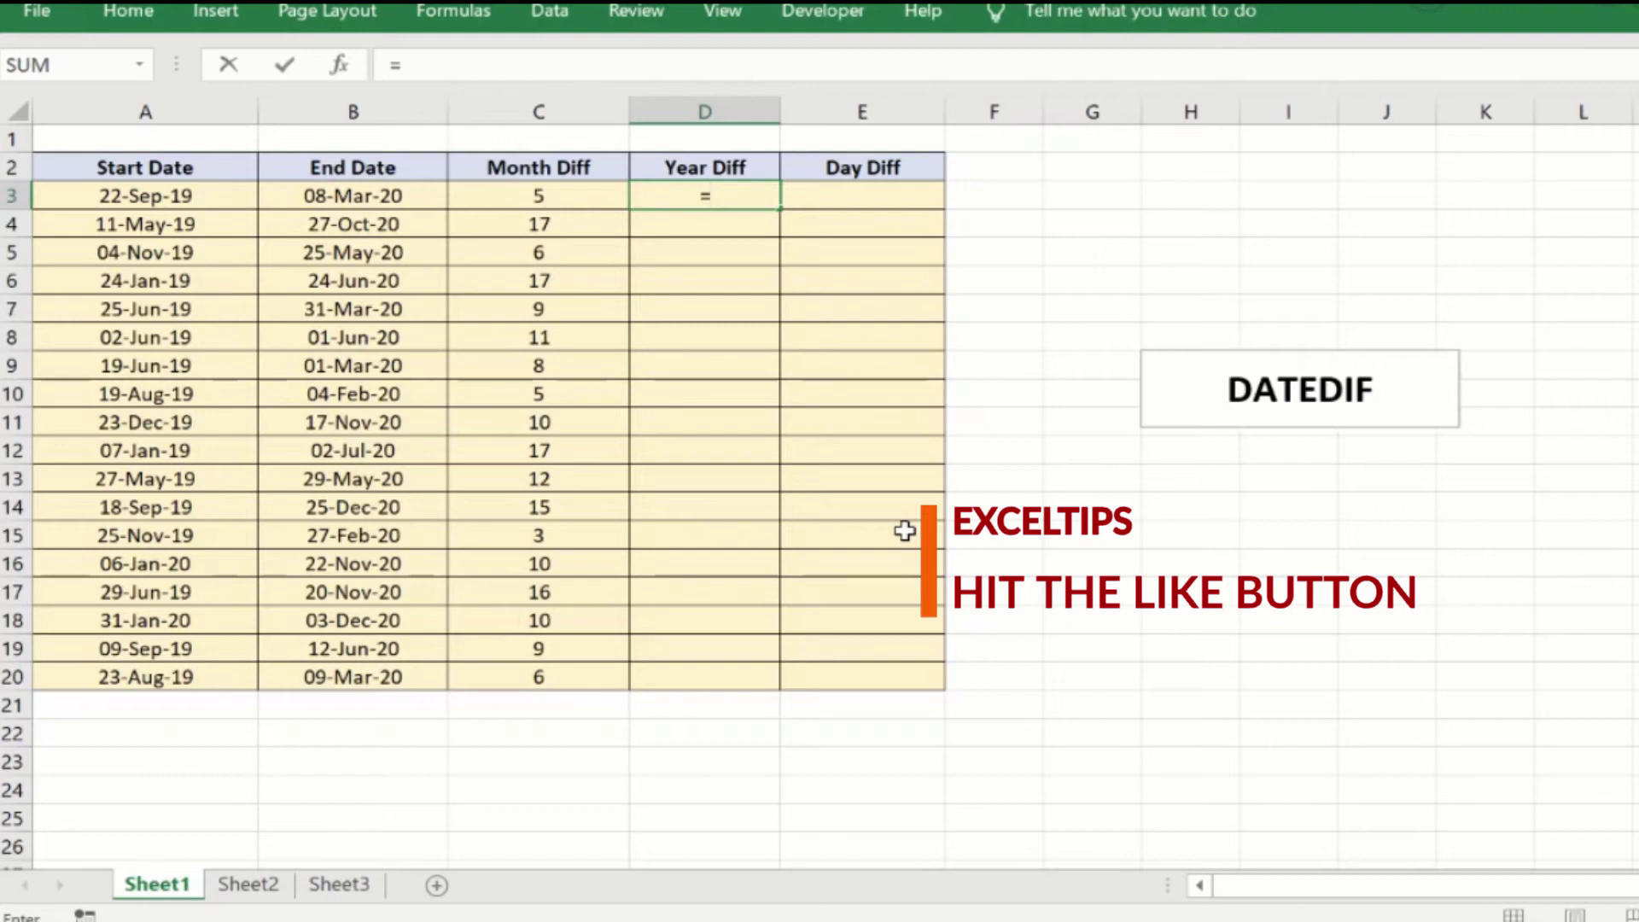
type("DATEDIF(")
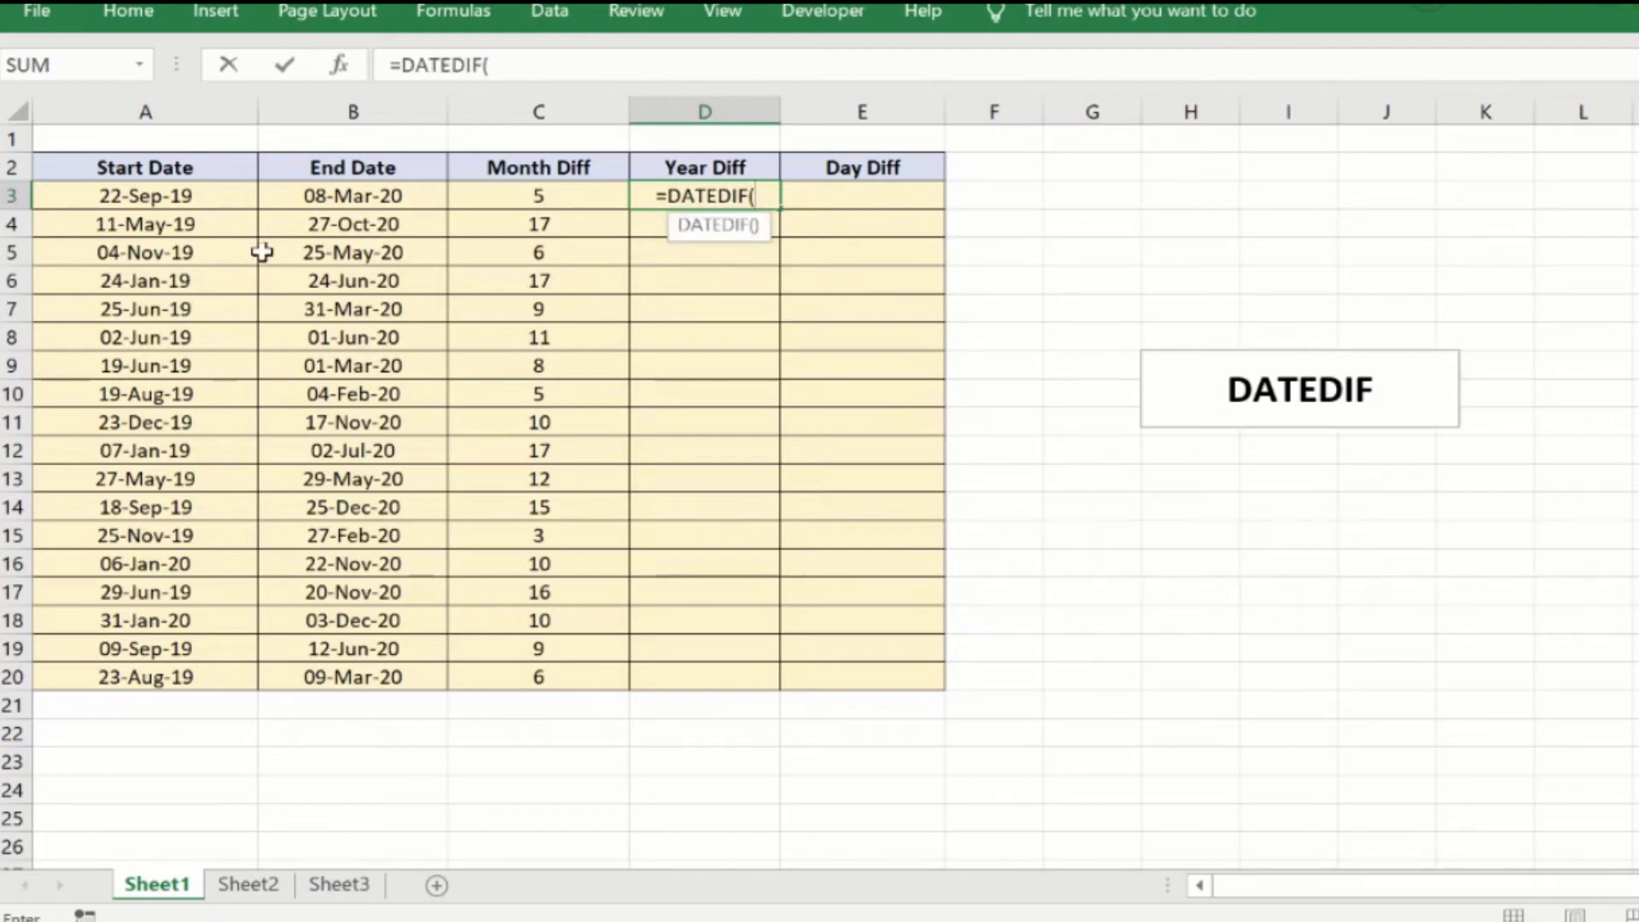
left_click(150, 192)
type(",")
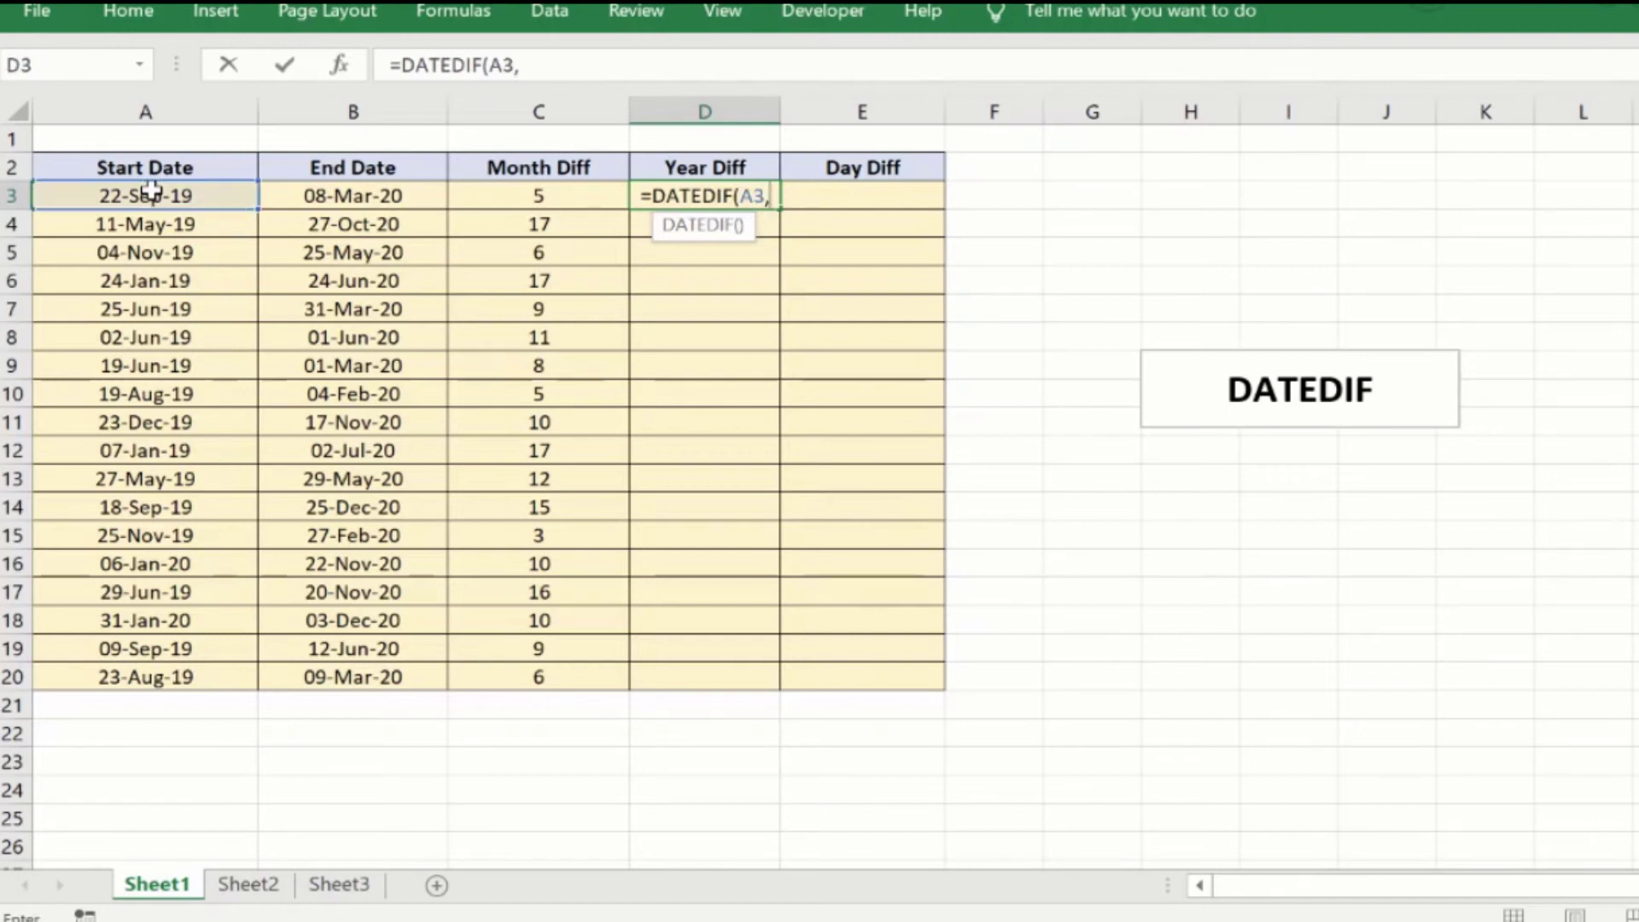
left_click(307, 191)
type(",")
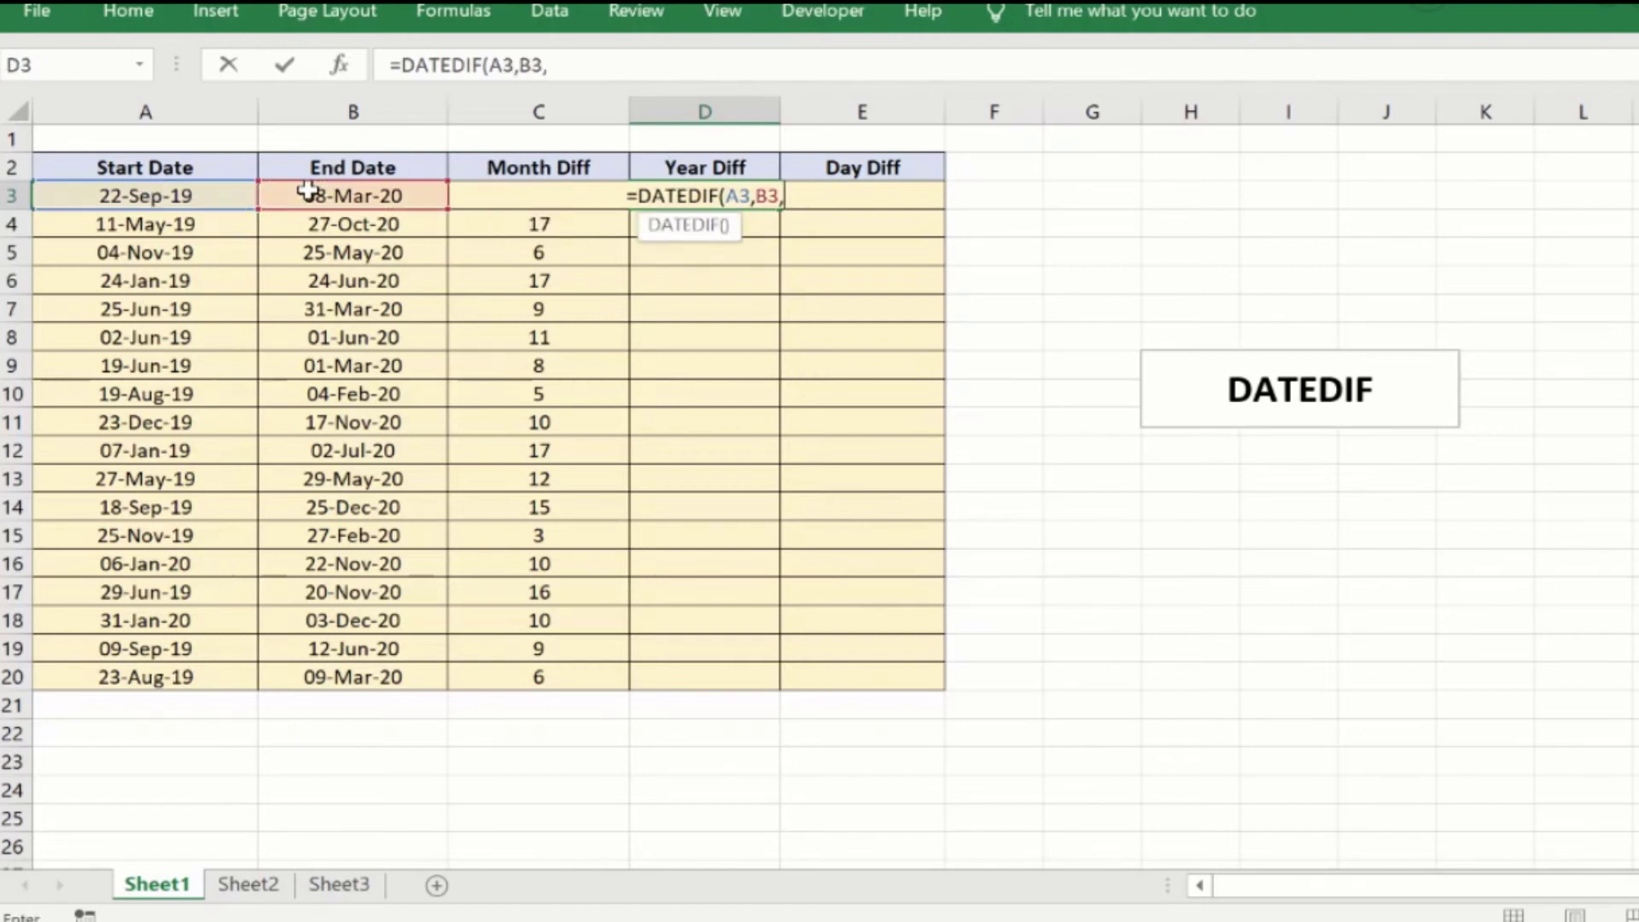
type("\"")
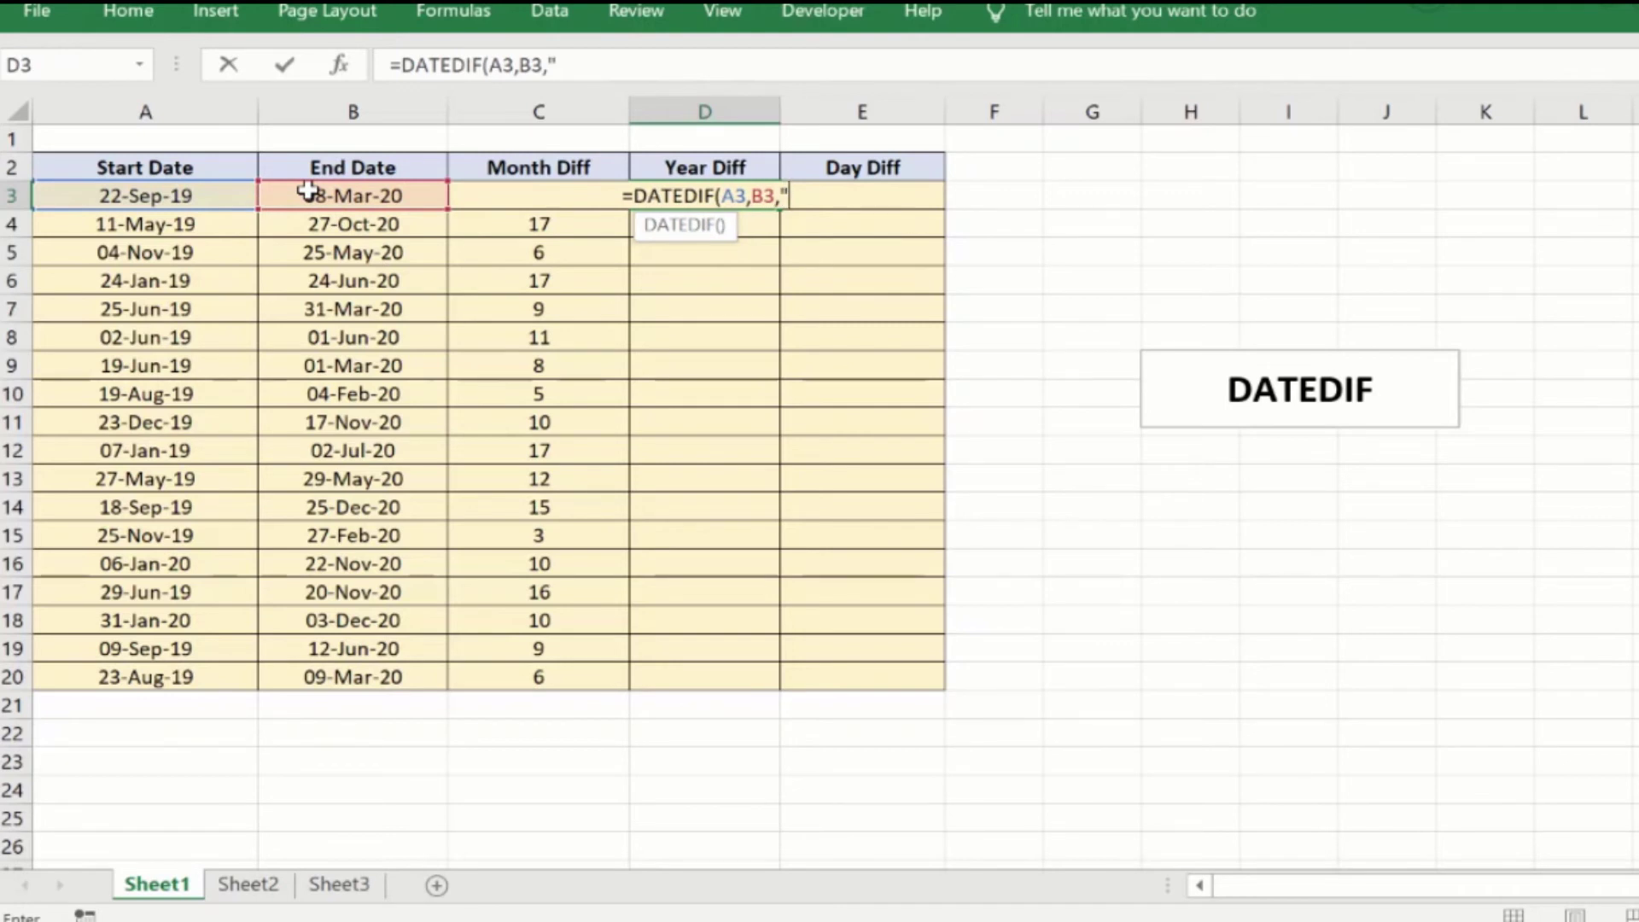
type("Y")
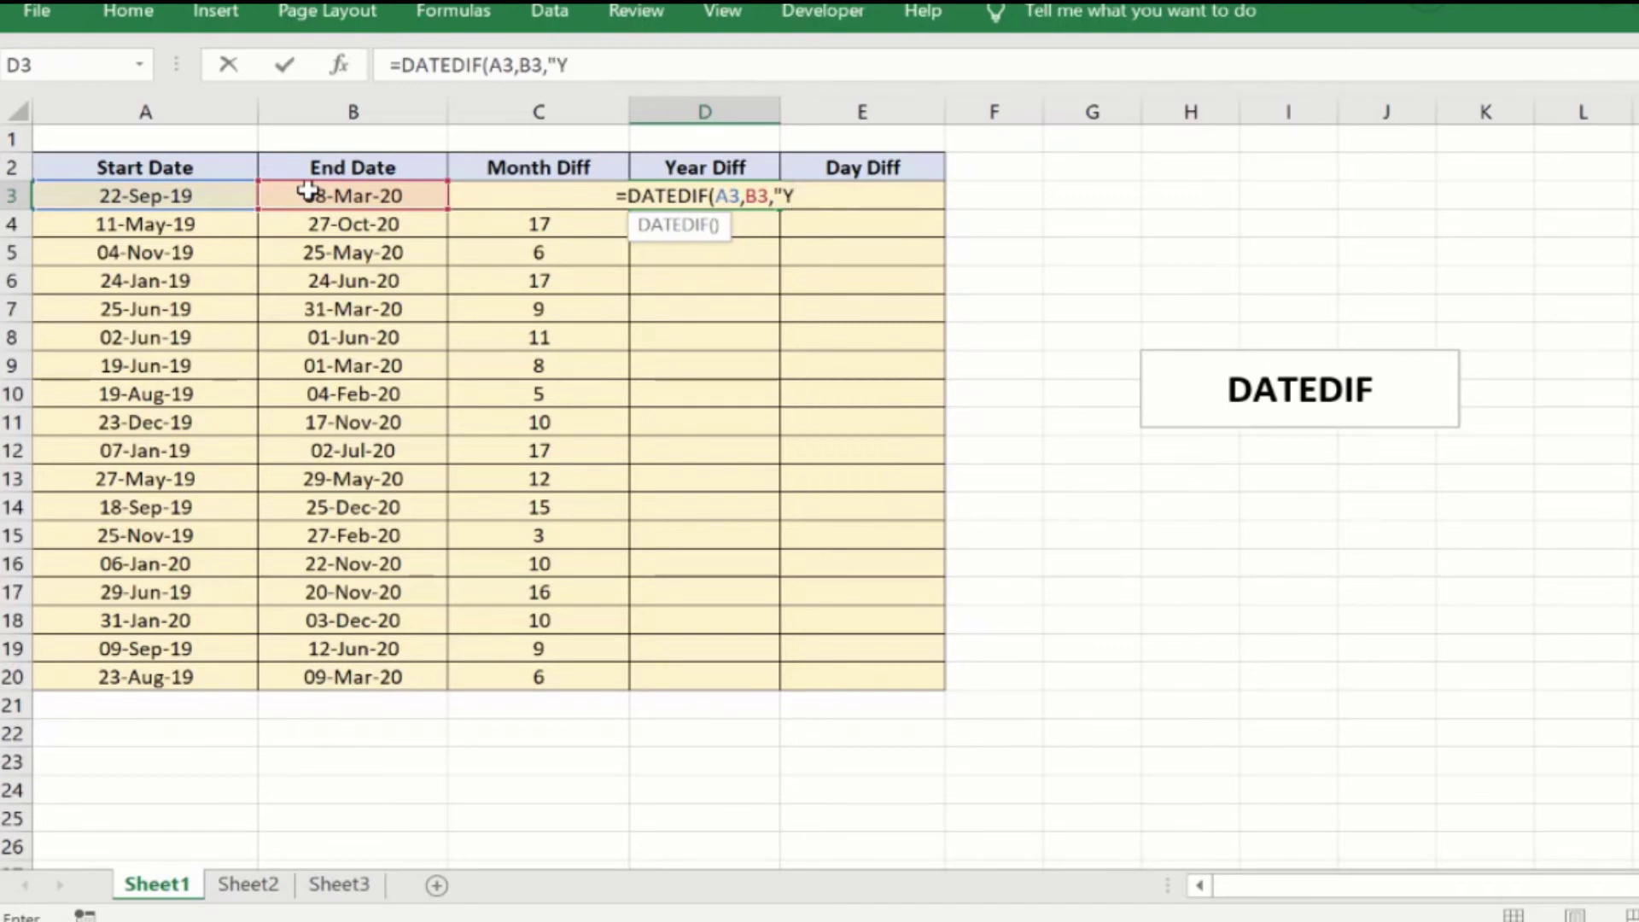
type("\")")
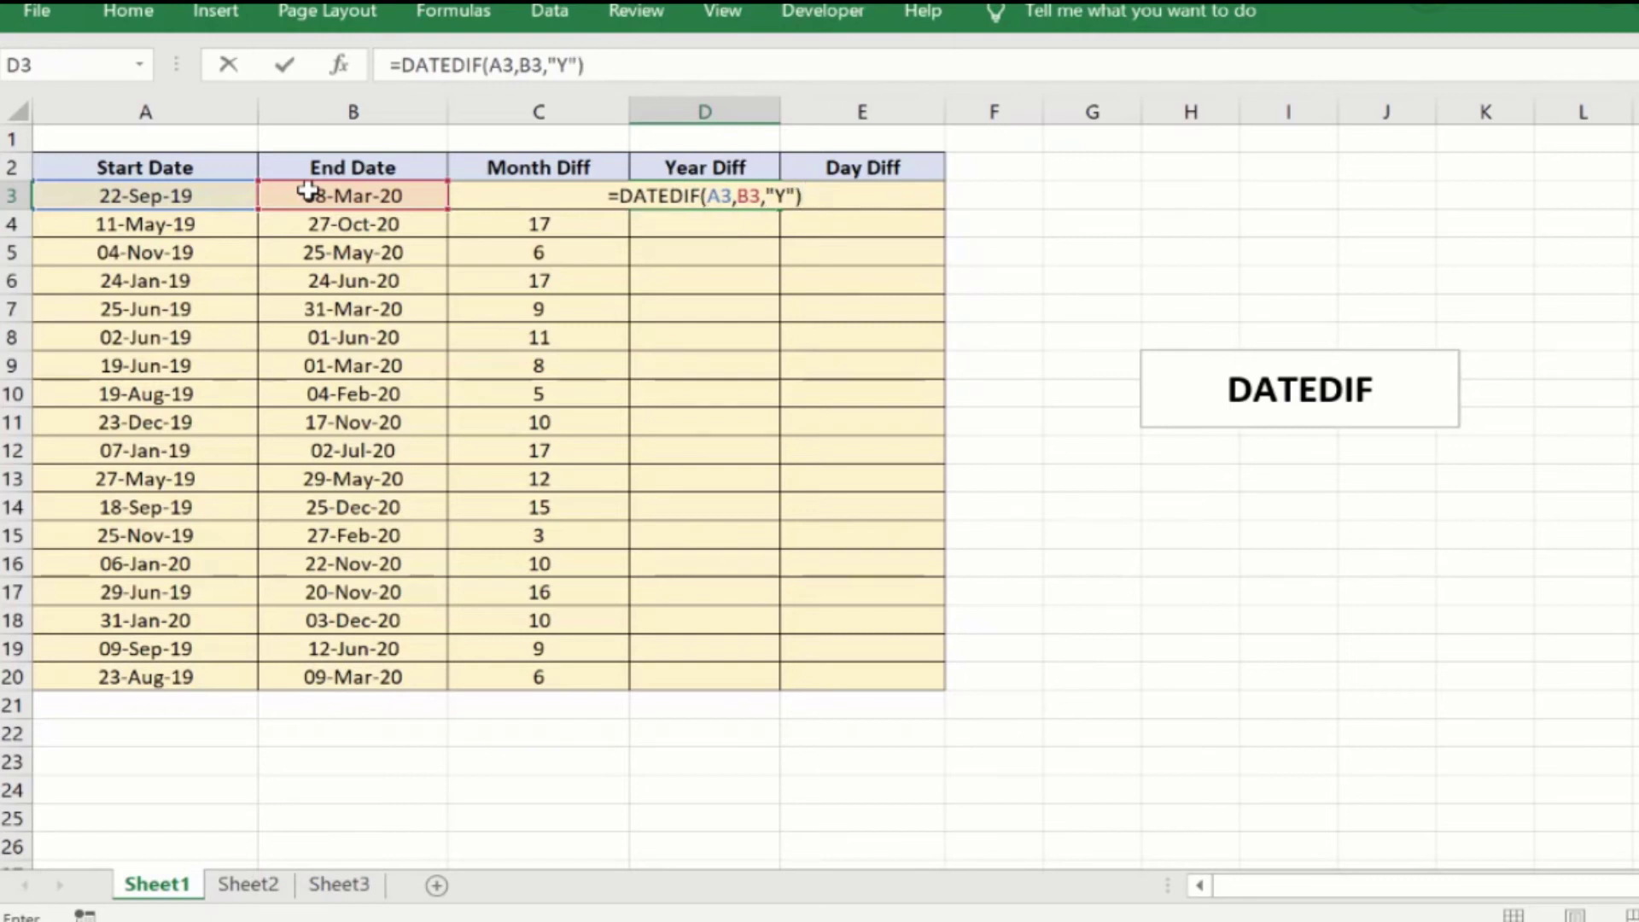
key("Return")
Step: Copy the D3 Year Diff formula down to D20, giving 0 or 1 per row
left_click(716, 193)
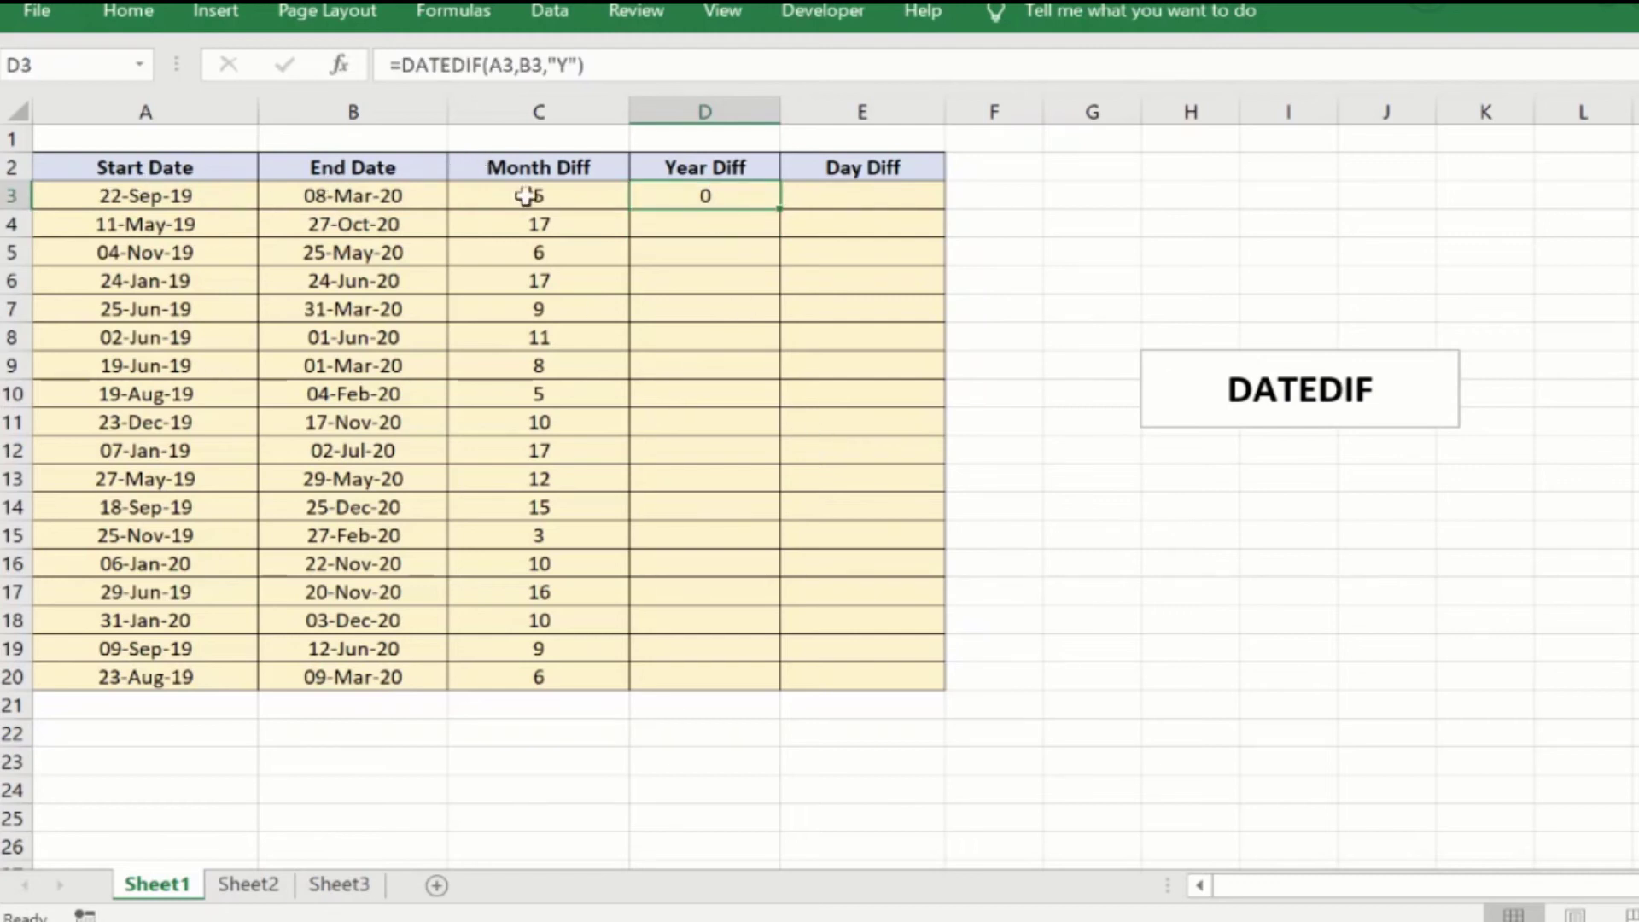
double_click(782, 208)
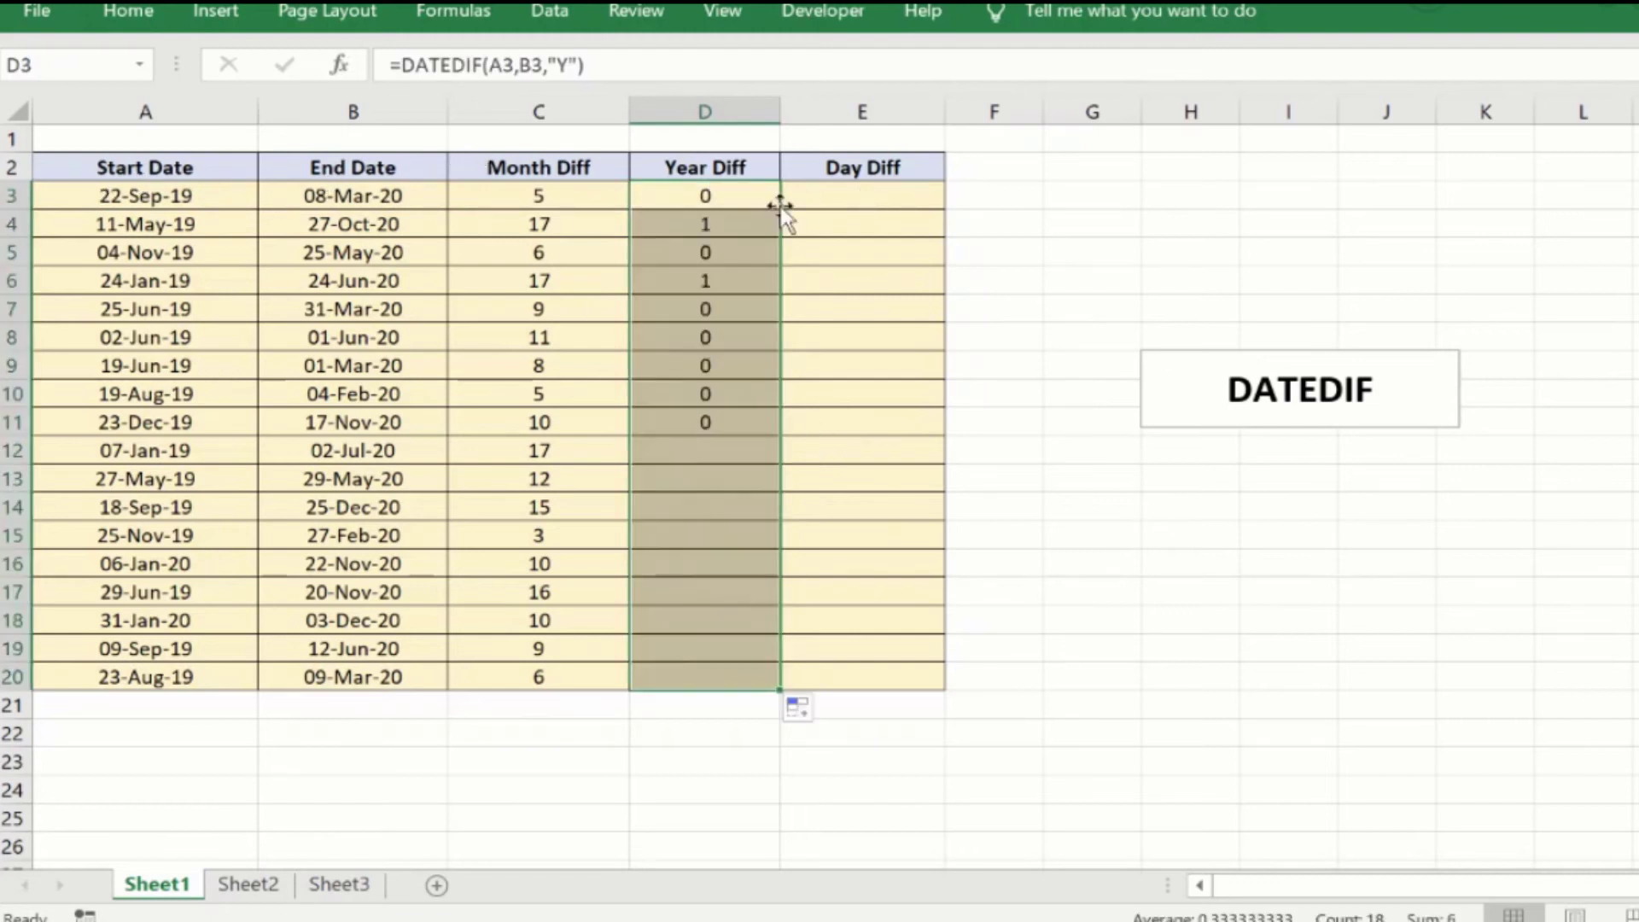
left_click(728, 224)
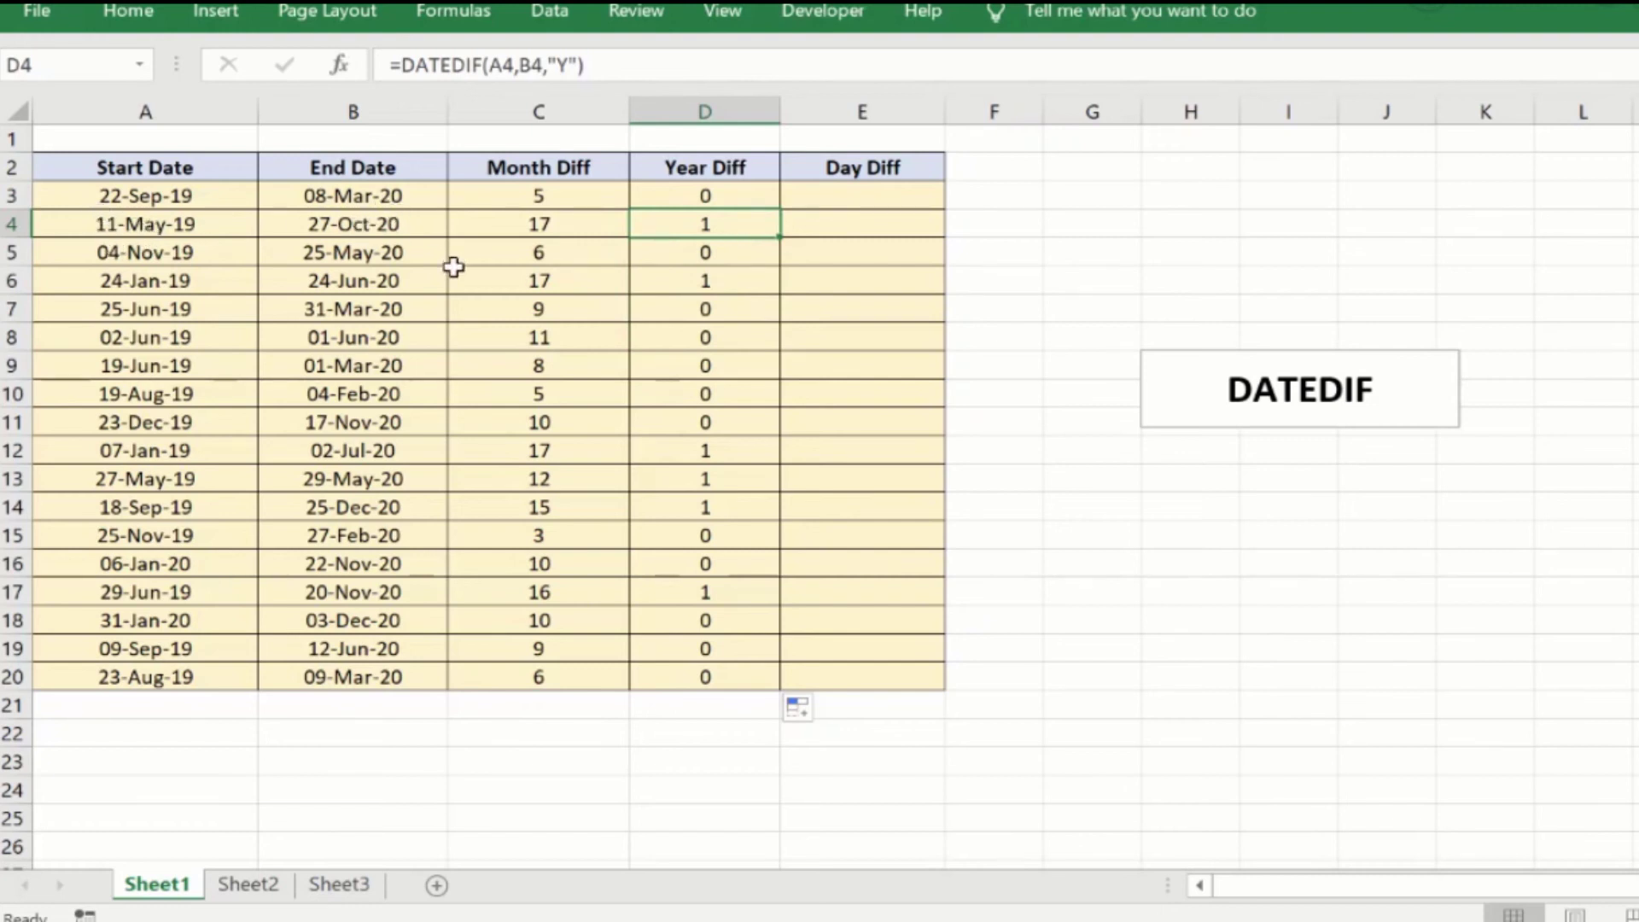
left_click(864, 197)
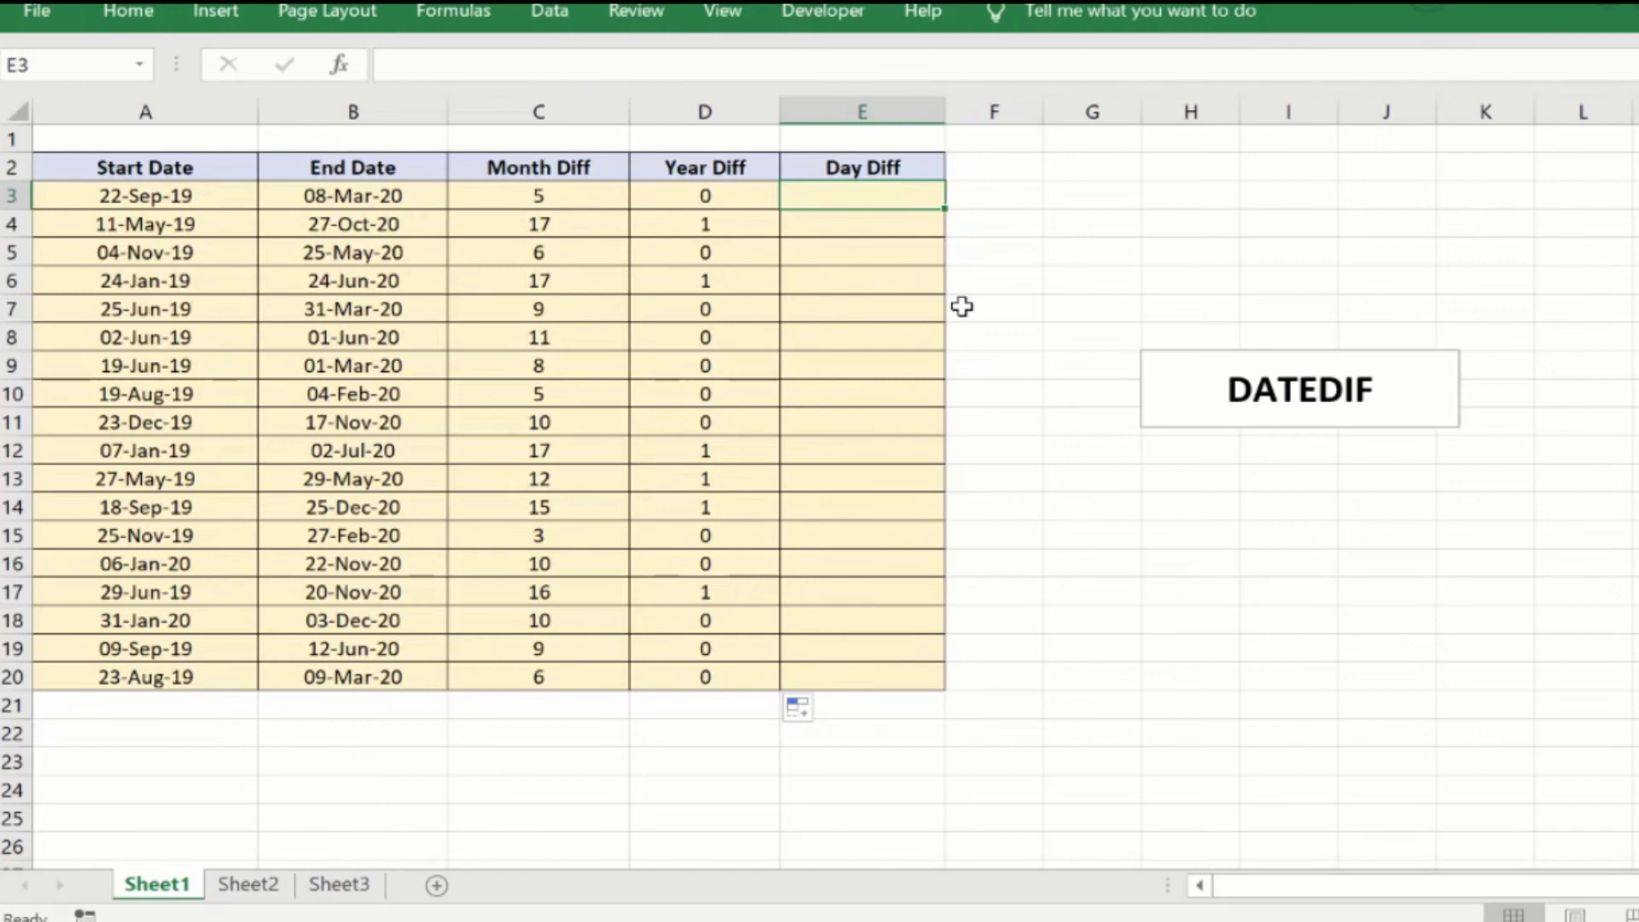
Step: Enter =DATEDIF(A3,B3,"D") in E3 so it returns 168 days
type("=DATEF")
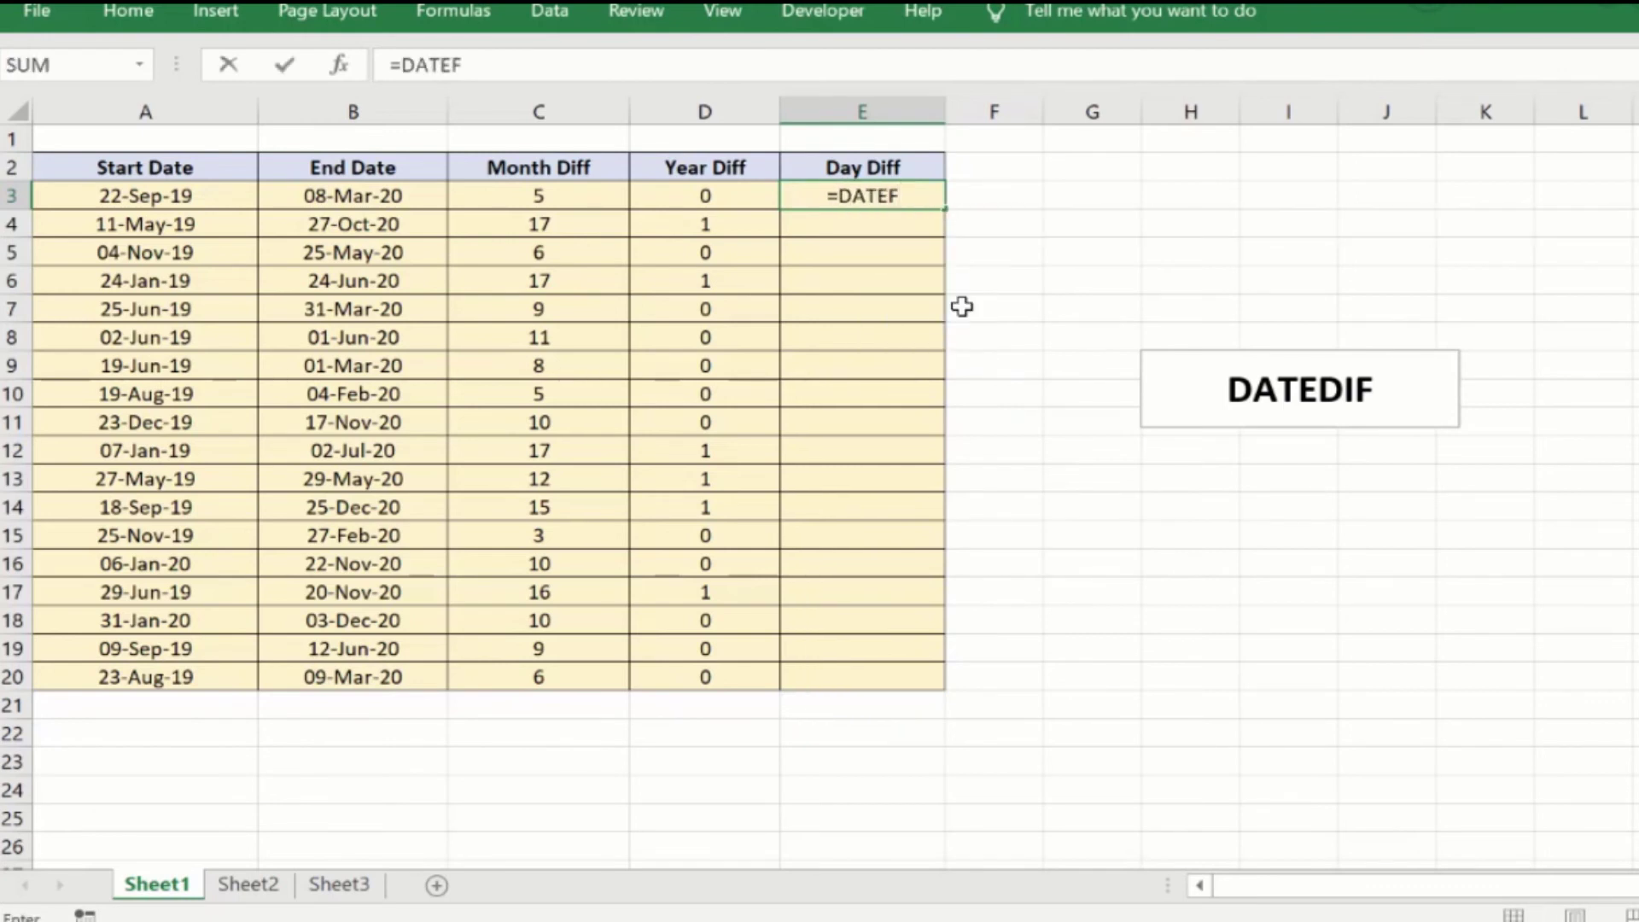
key("BackSpace")
type("DIF")
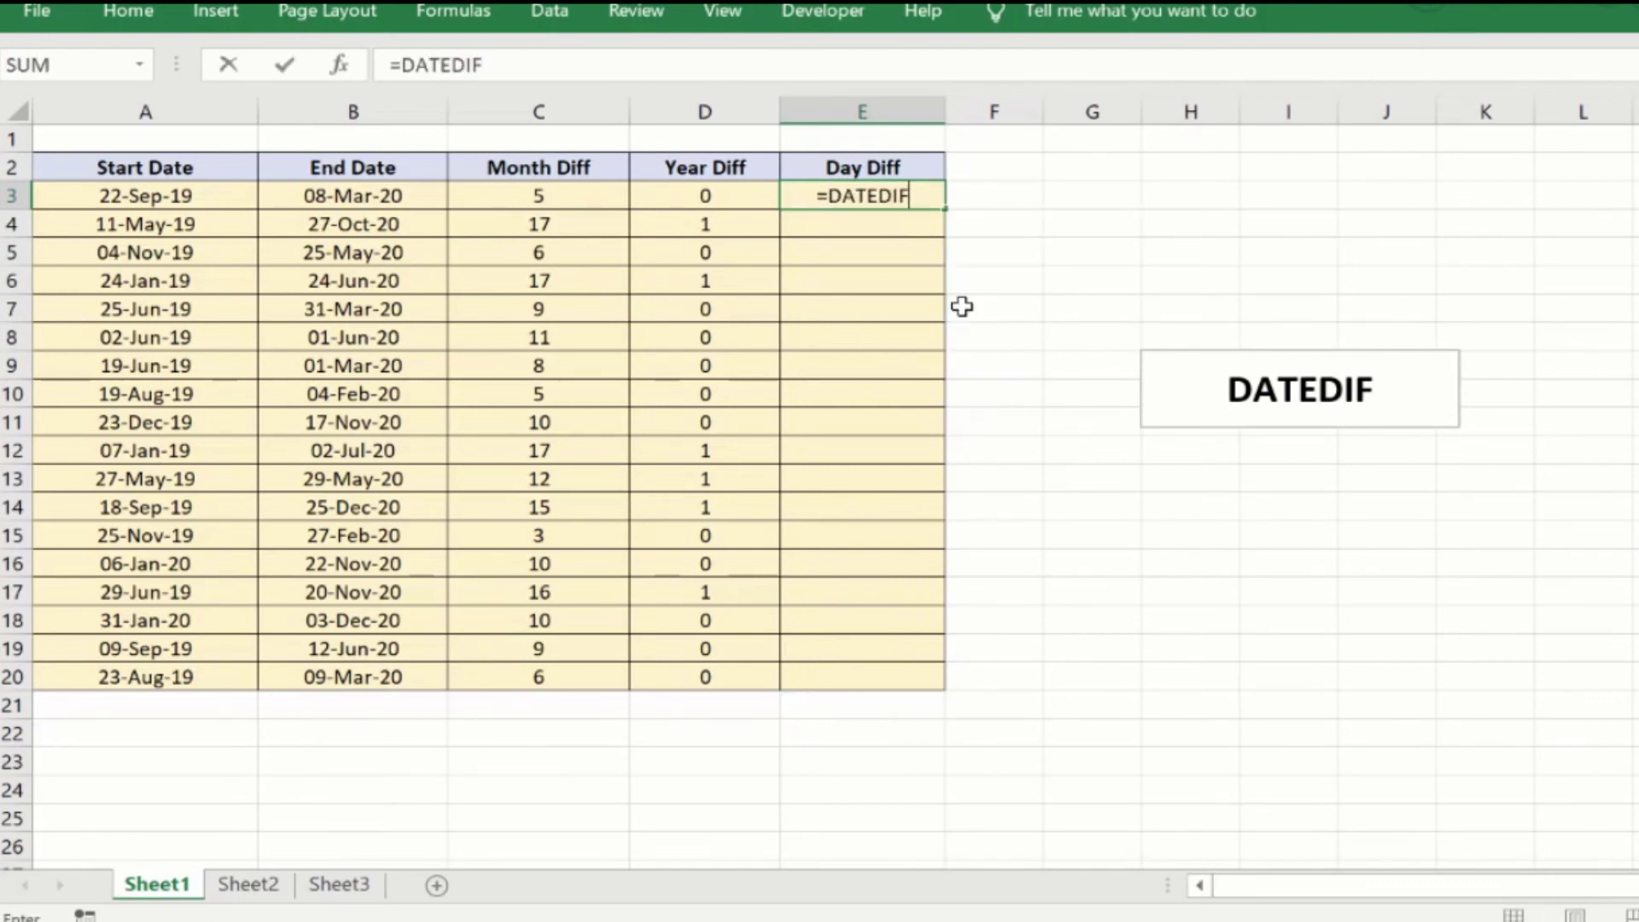
type("(")
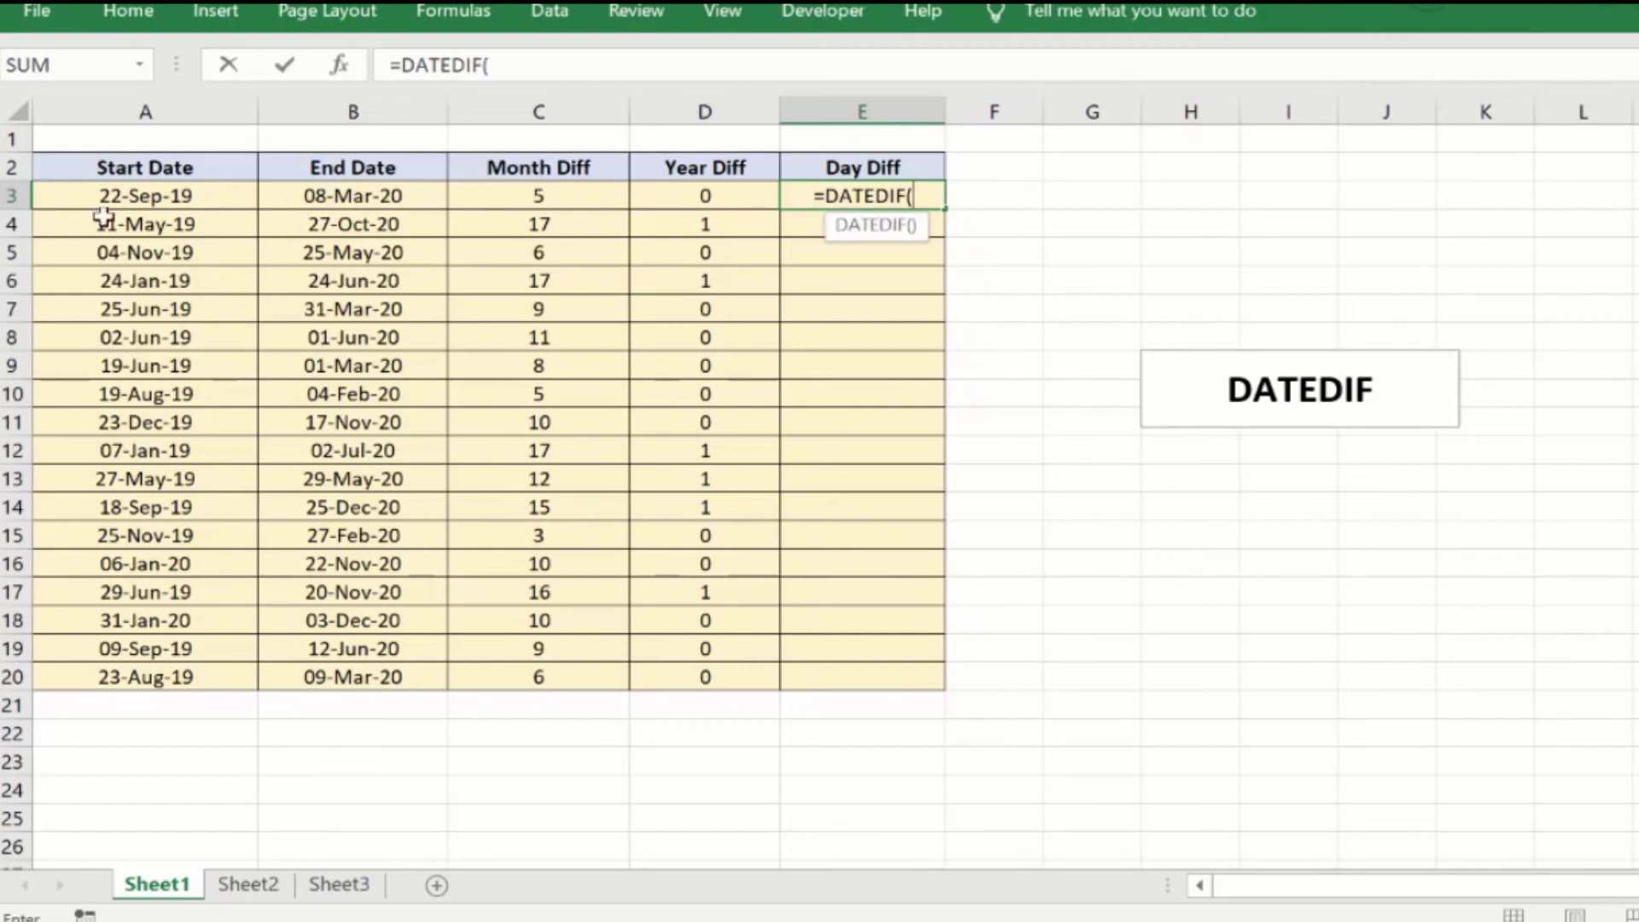
left_click(125, 201)
type(",")
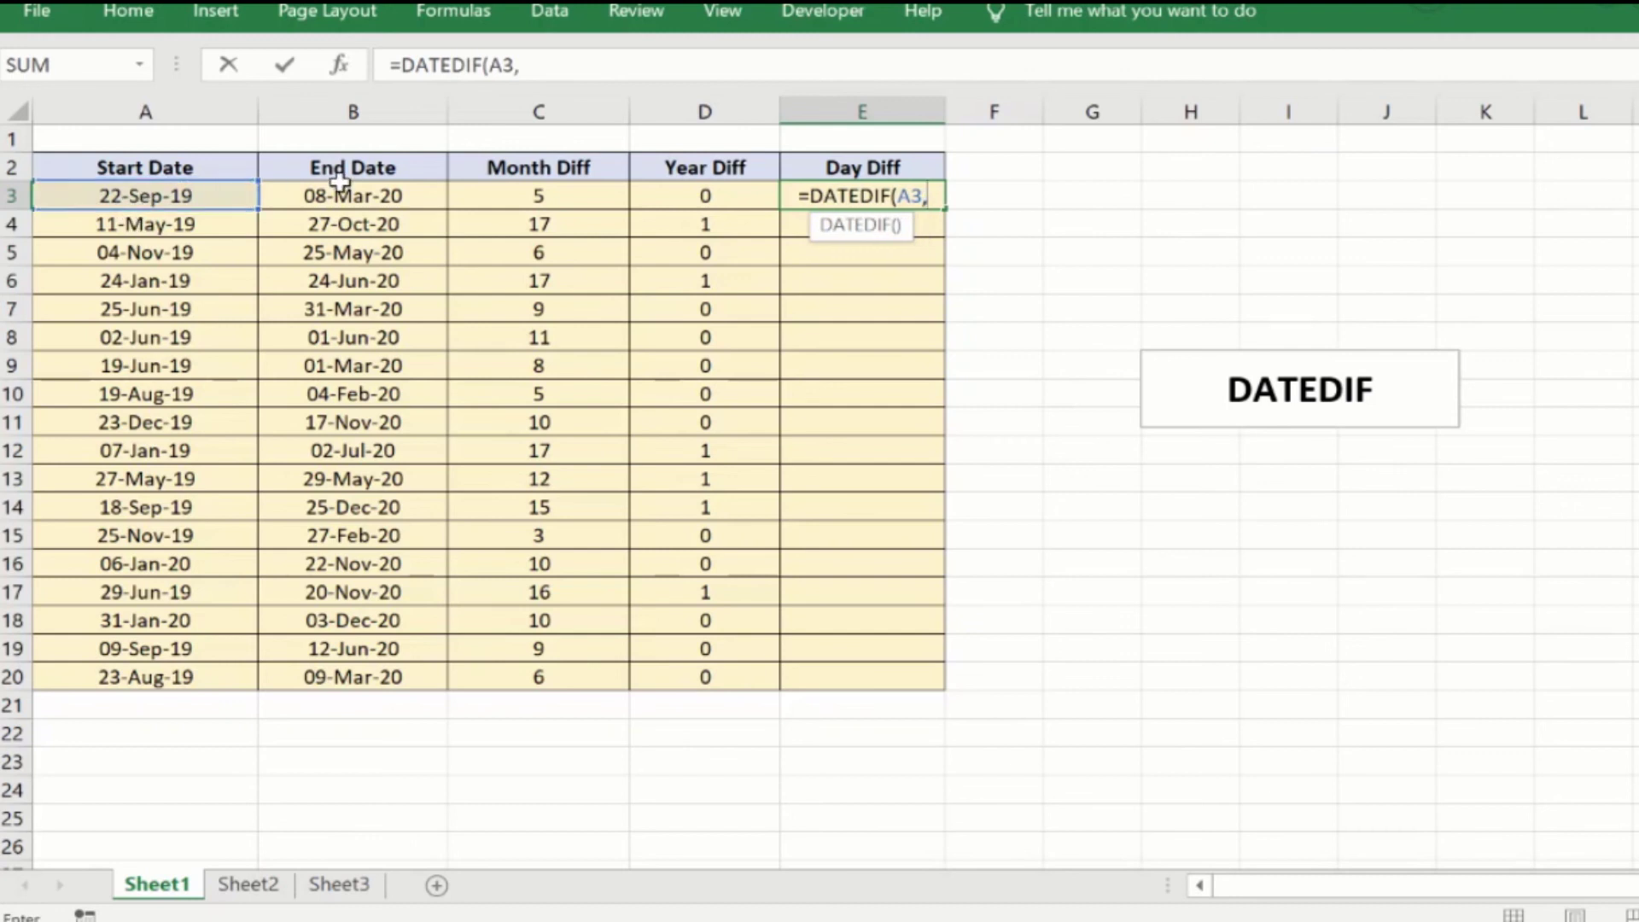
left_click(373, 198)
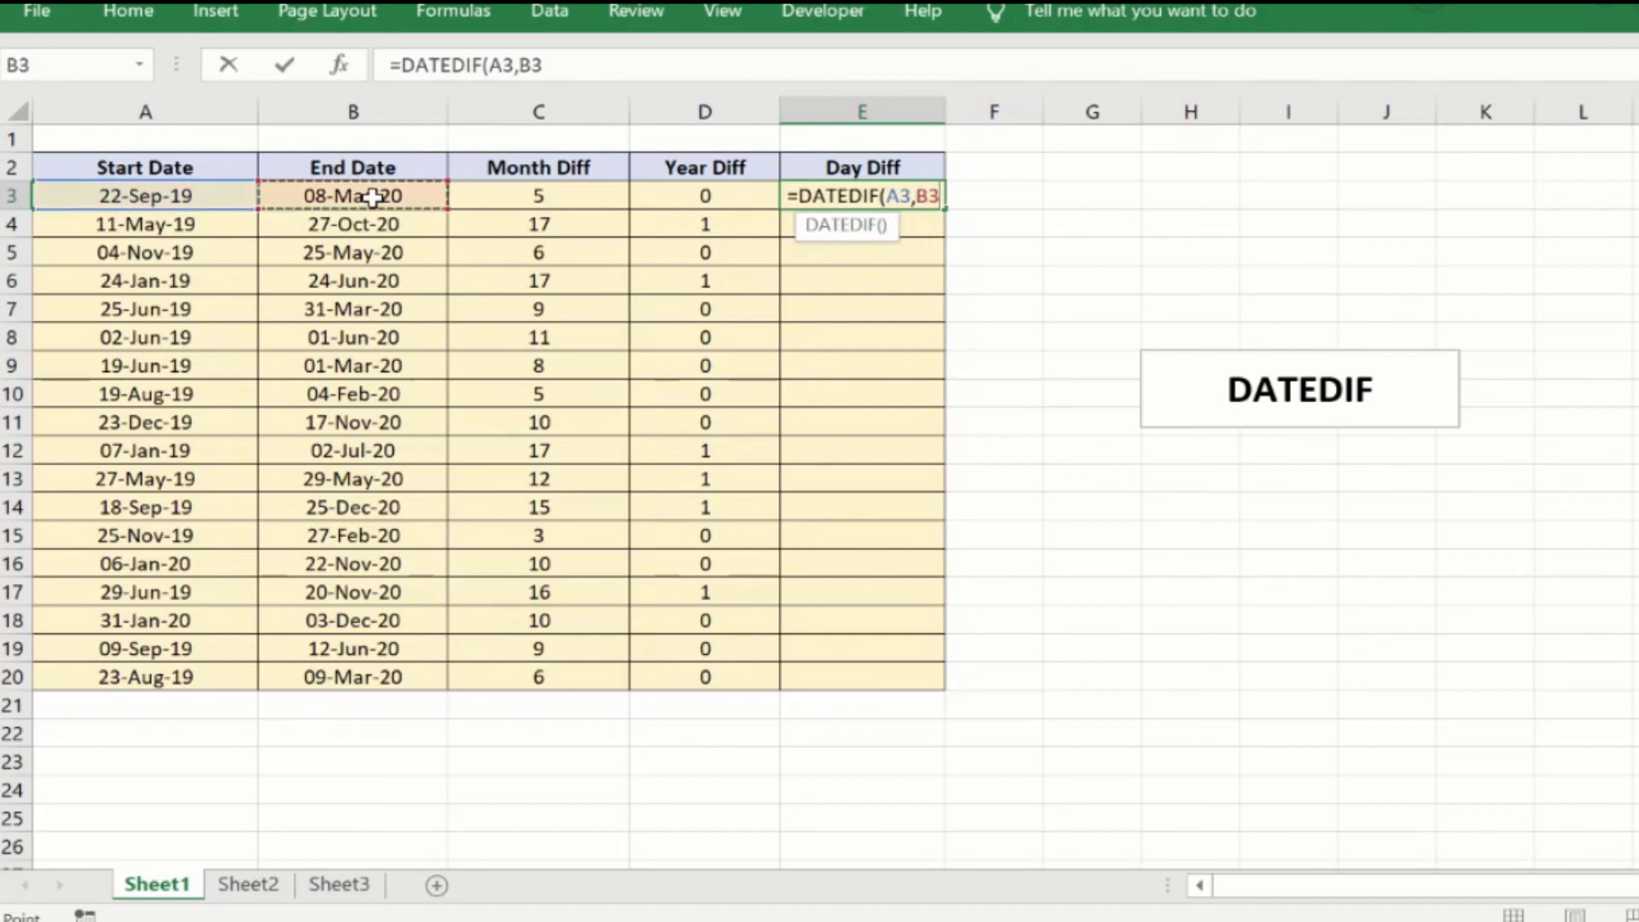
type(",\"")
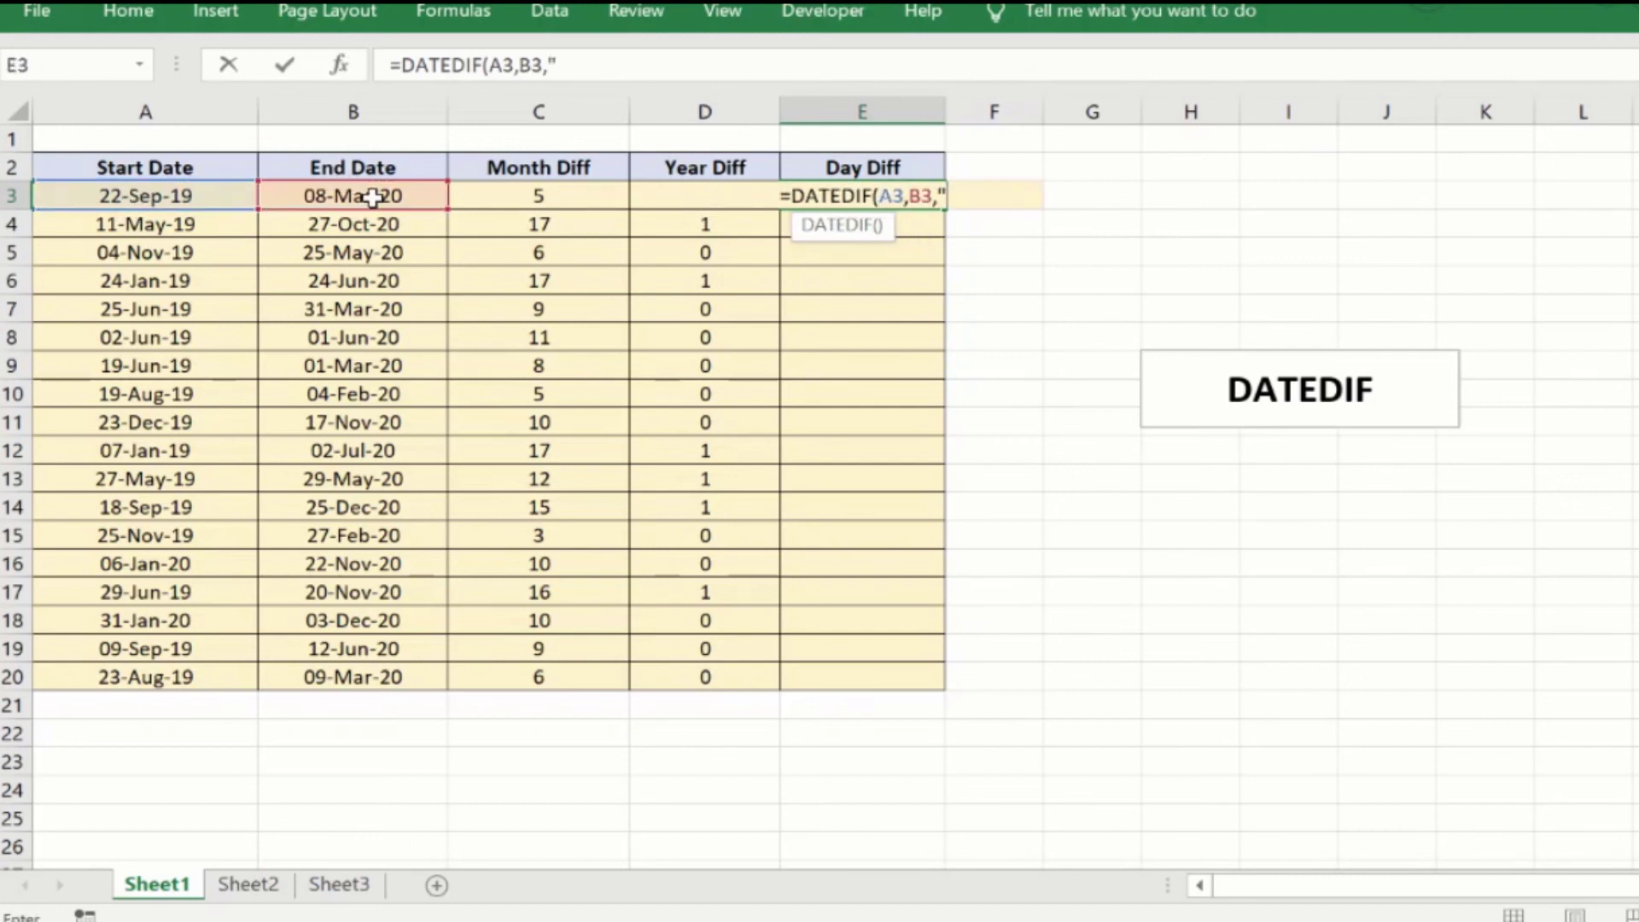
type("D")
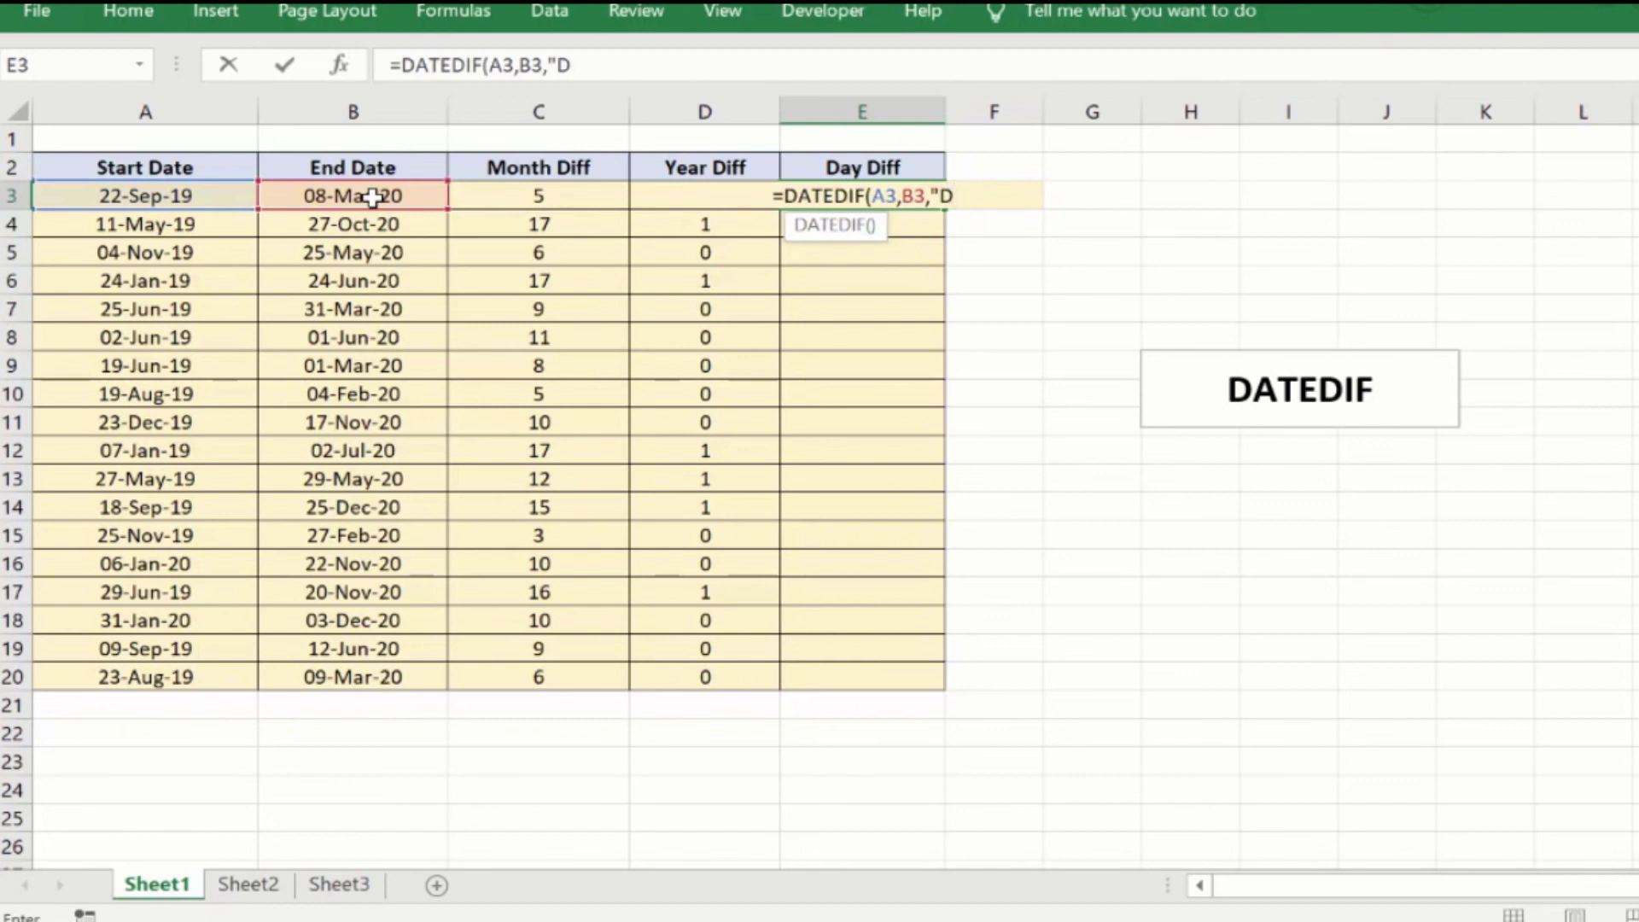
type("\"")
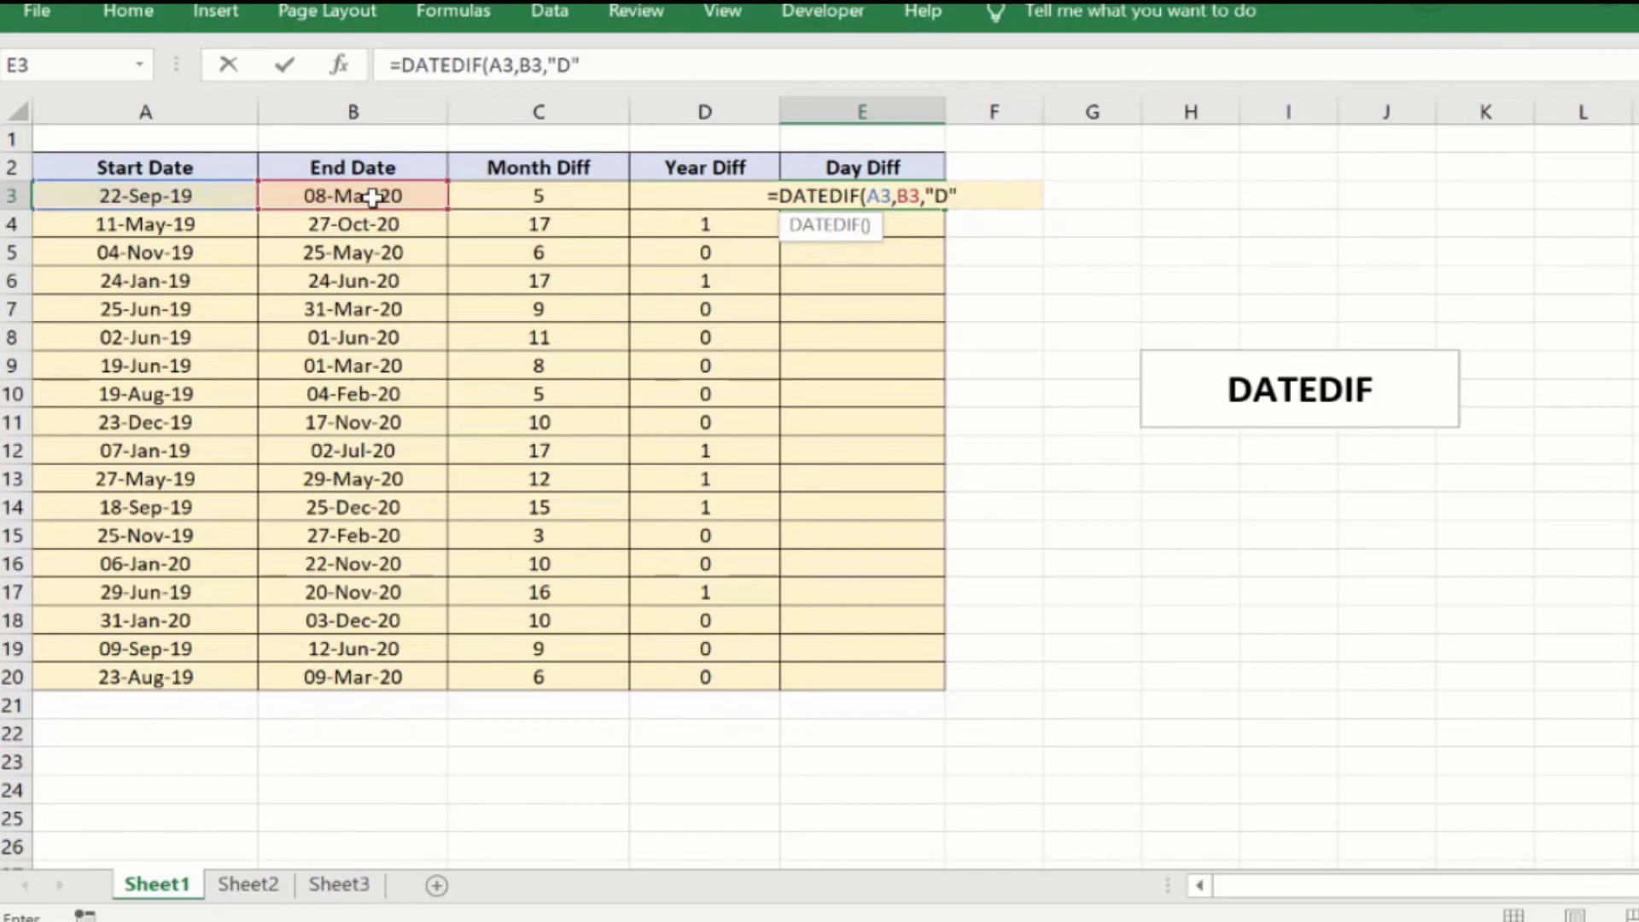
type(")")
key("Return")
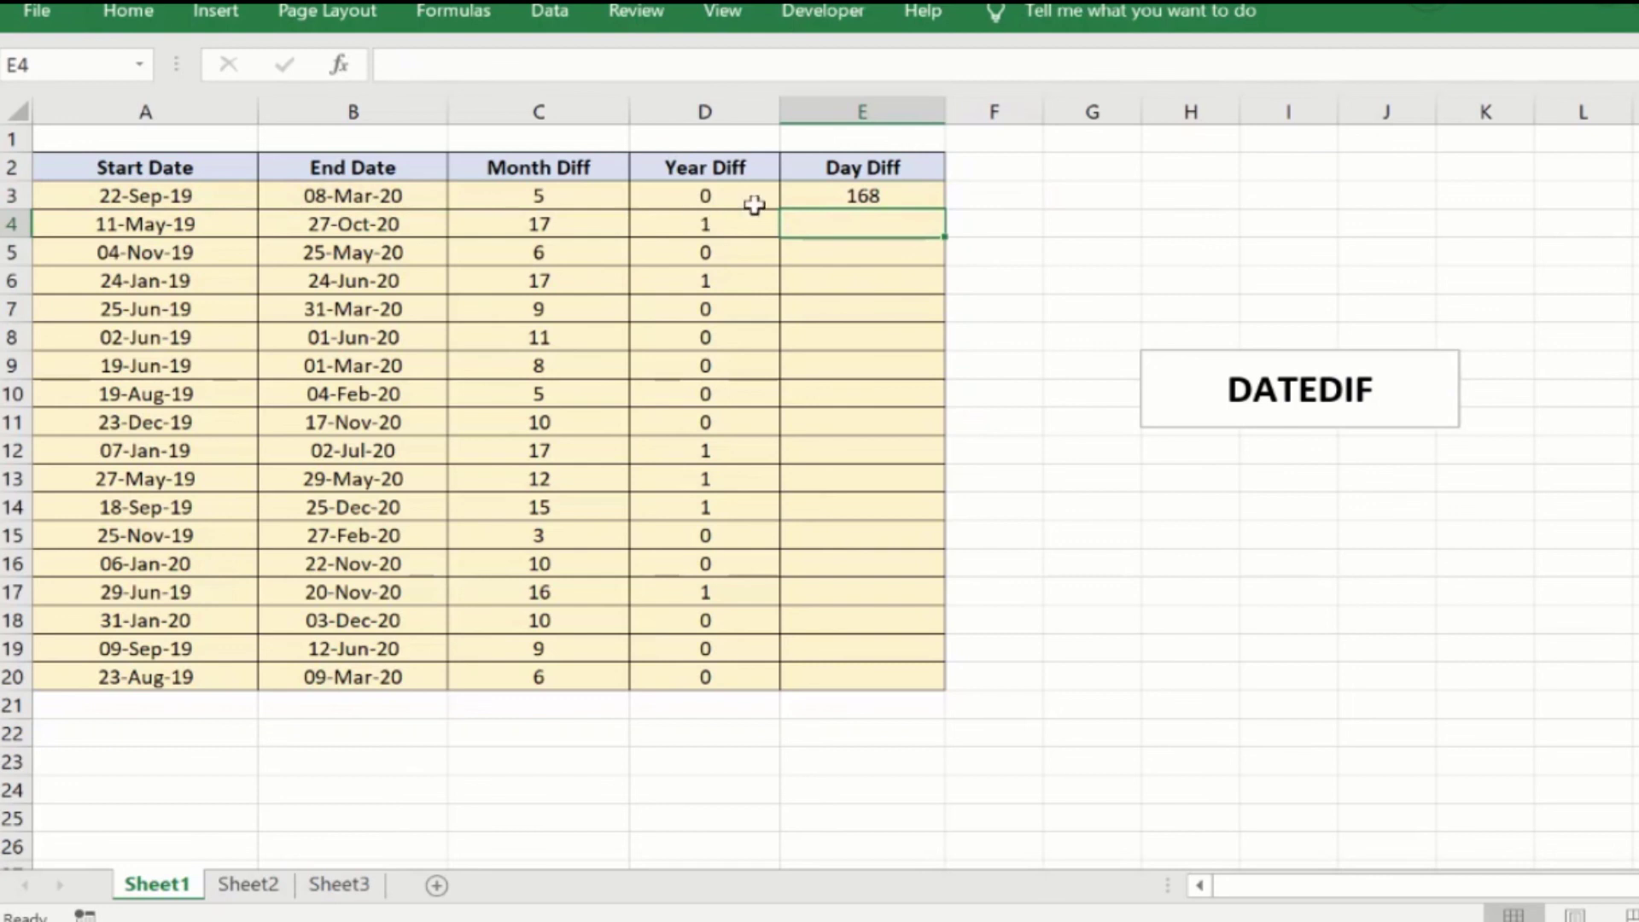
left_click(825, 188)
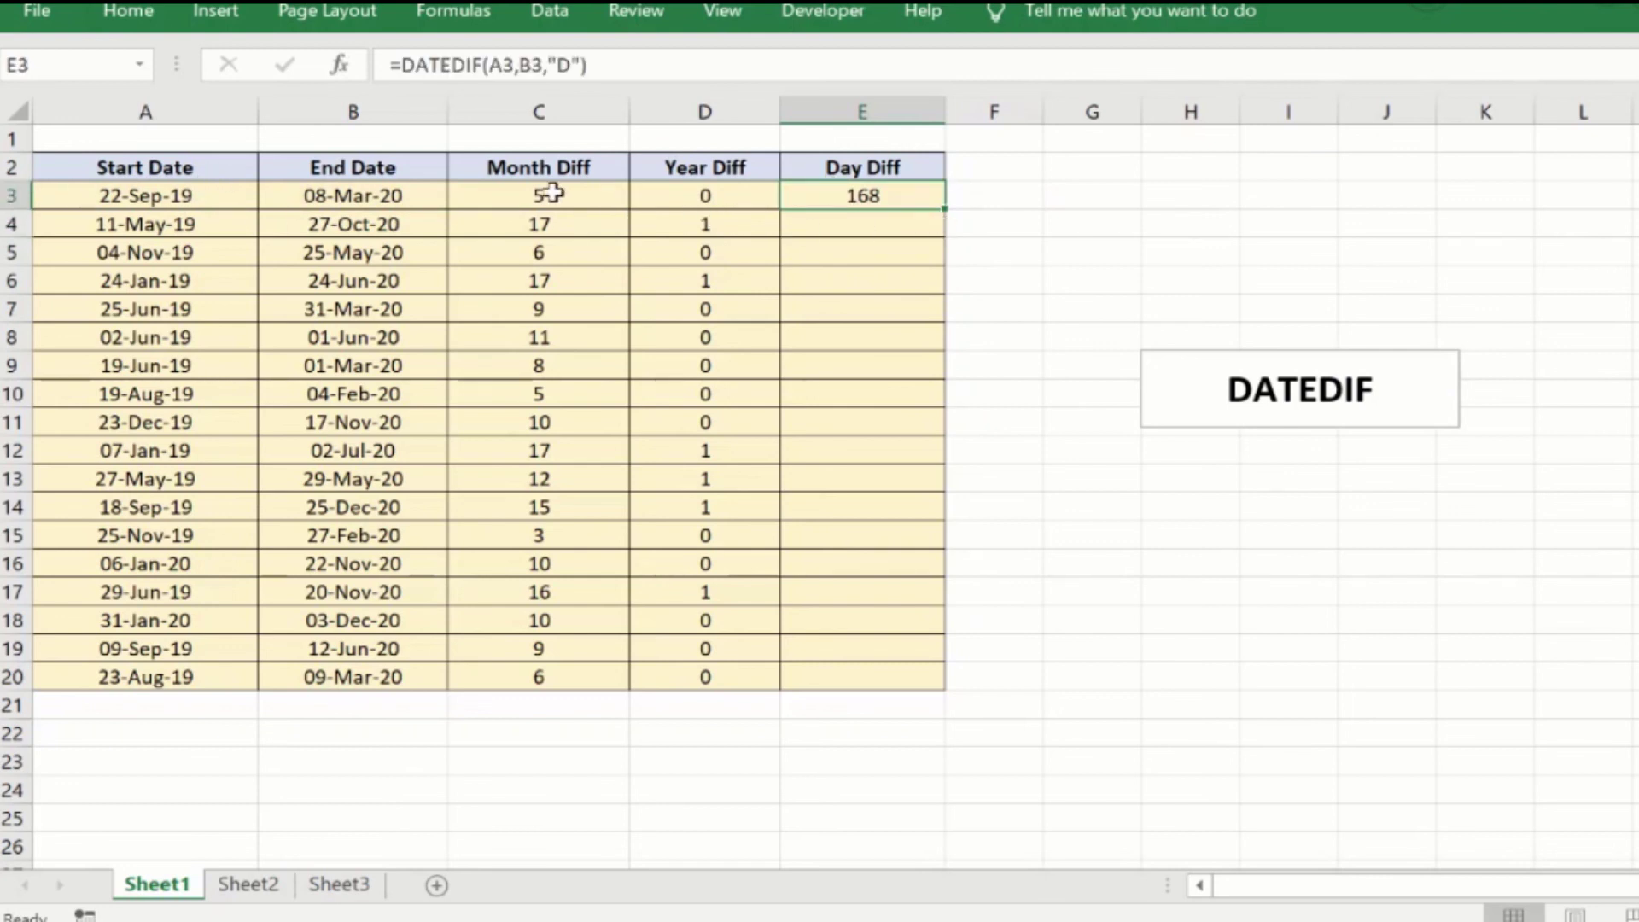
Step: Copy the E3 Day Diff formula down to E20, giving values like 535 and 199
double_click(946, 207)
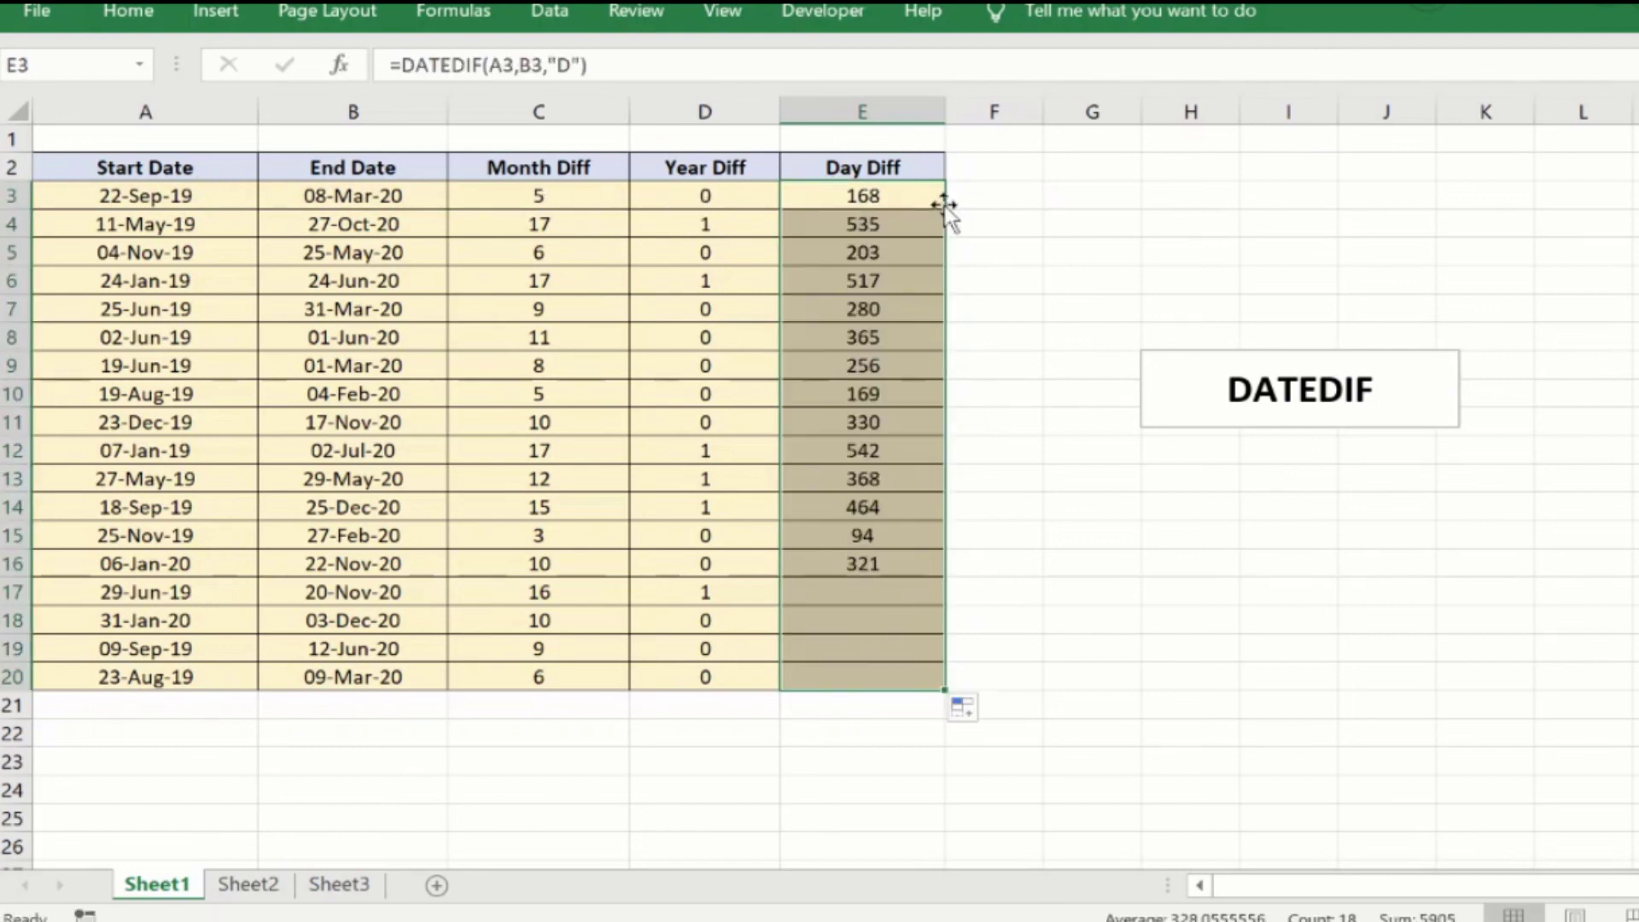
left_click(998, 205)
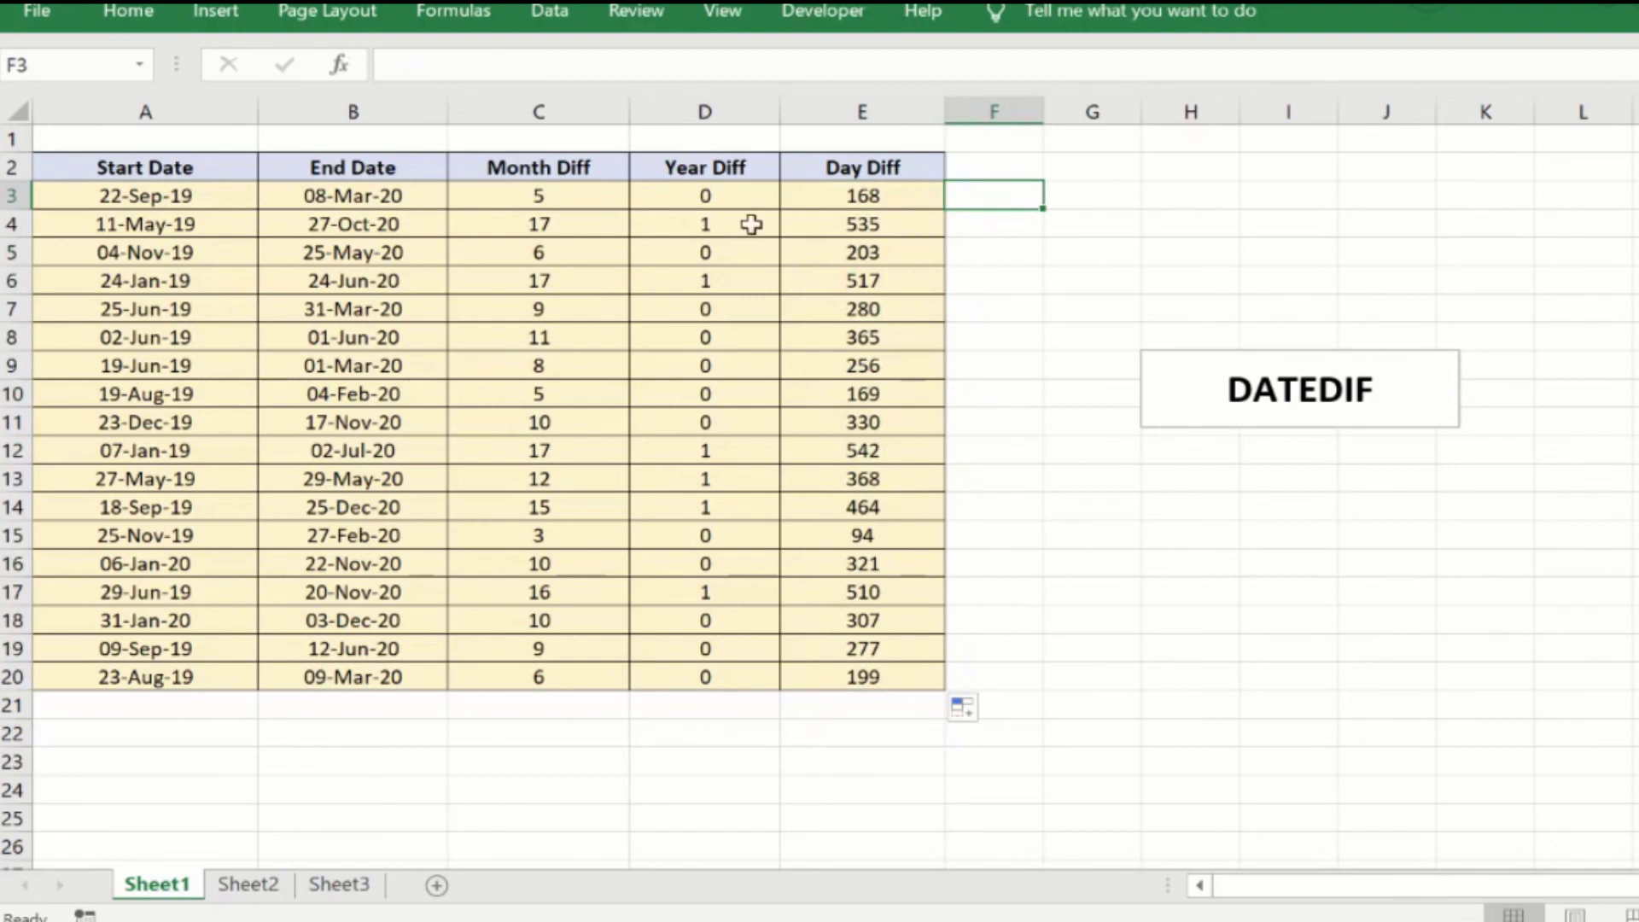